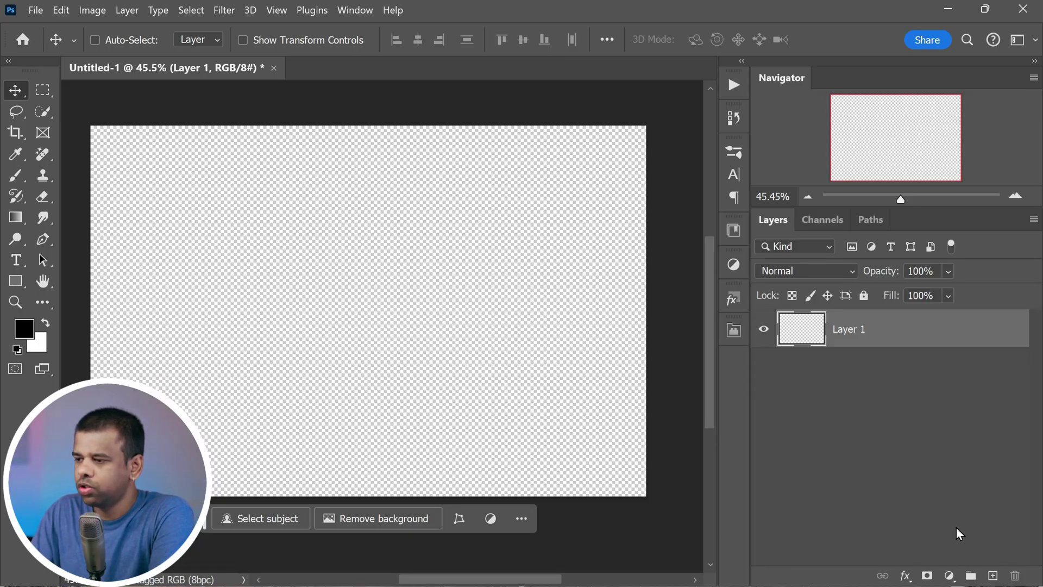
Step: Add a Solid Color fill layer in pure black #000000 as the base background
click(950, 575)
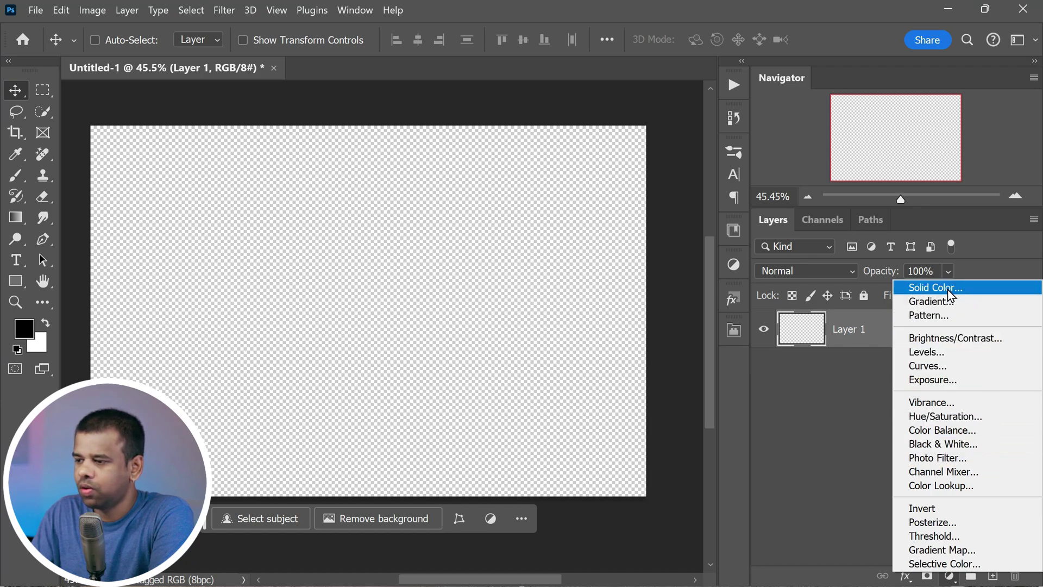
click(996, 290)
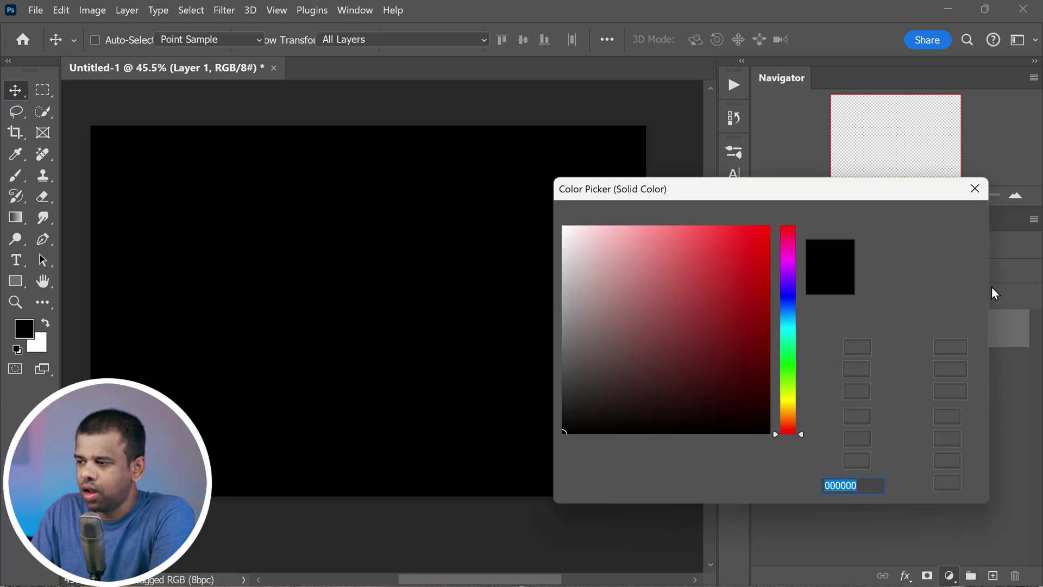
click(576, 299)
mouse_move(576, 299)
mouse_down()
mouse_move(741, 364)
mouse_move(598, 384)
mouse_move(546, 441)
mouse_up()
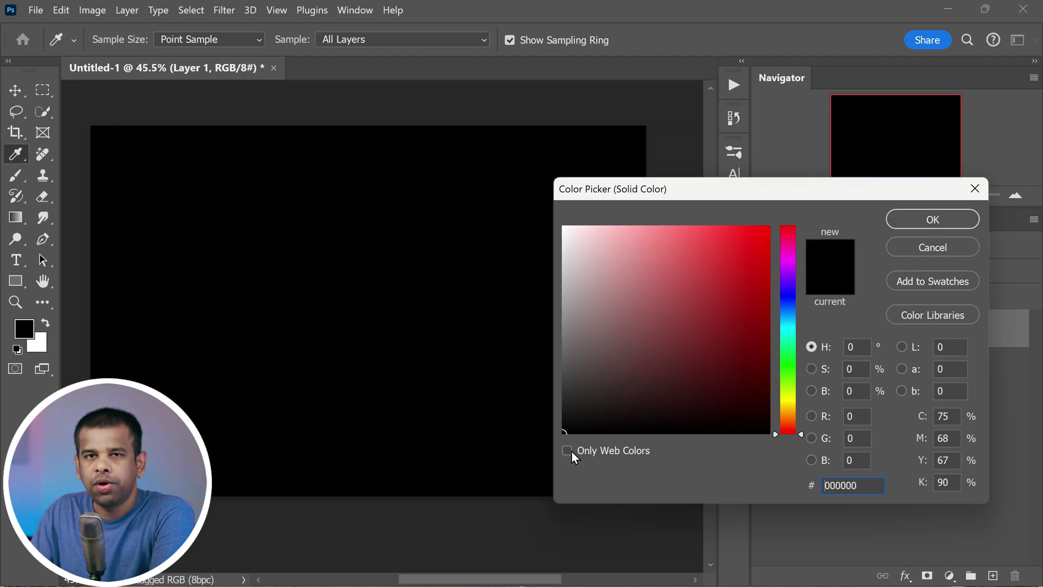
click(923, 220)
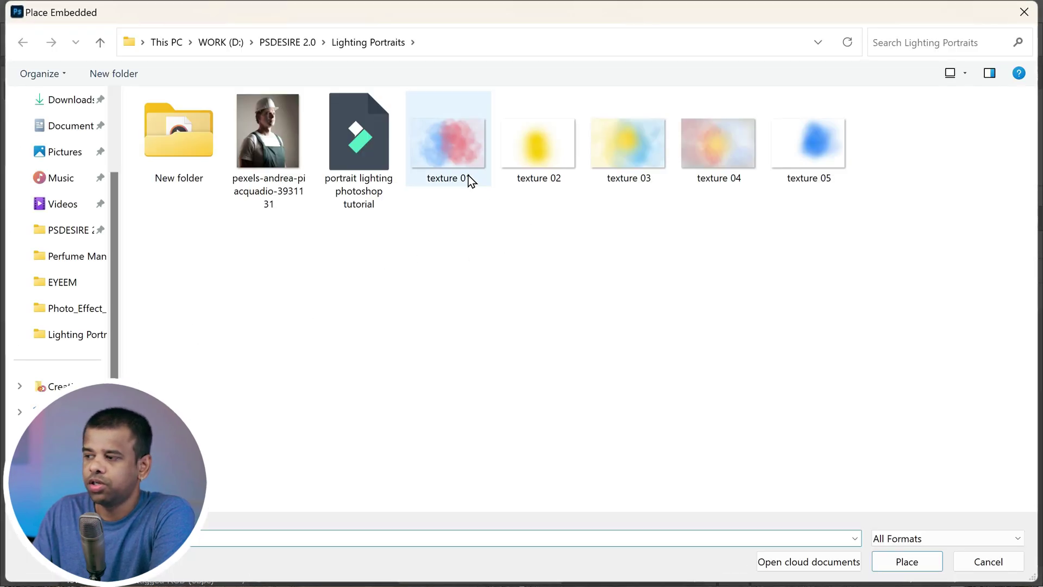
Step: Compare the watercolour images texture 01 through texture 05, then clear the file selection
click(466, 178)
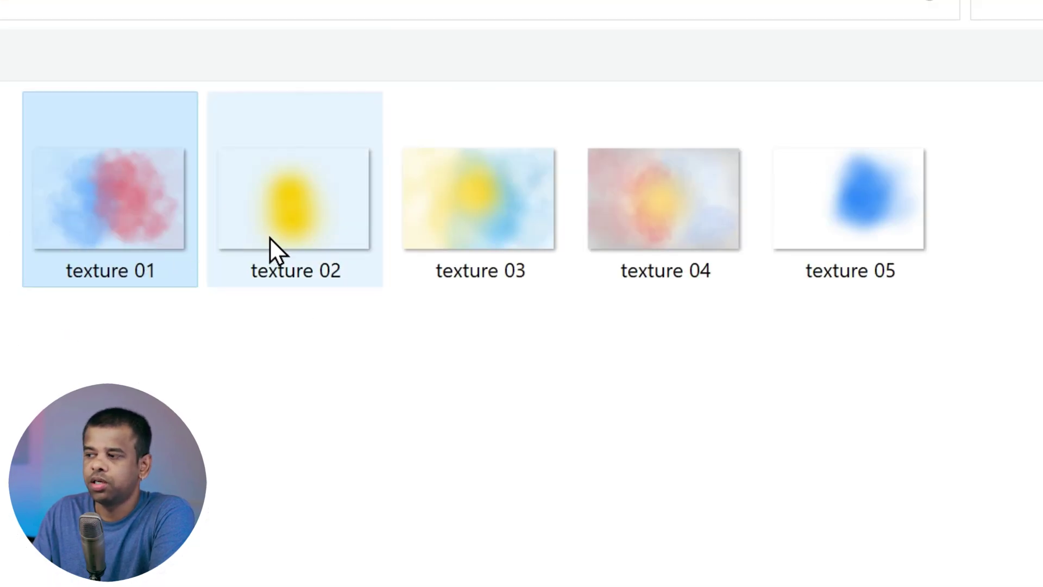
click(276, 239)
click(451, 229)
click(673, 225)
click(834, 220)
click(371, 390)
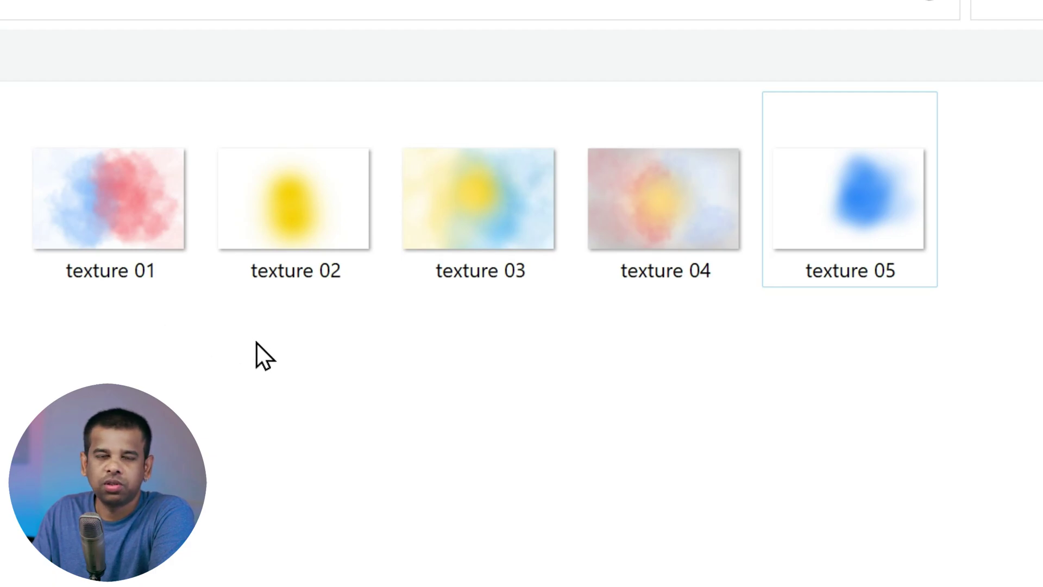
Step: Embed texture 03 into the document and commit it at full canvas size
click(496, 245)
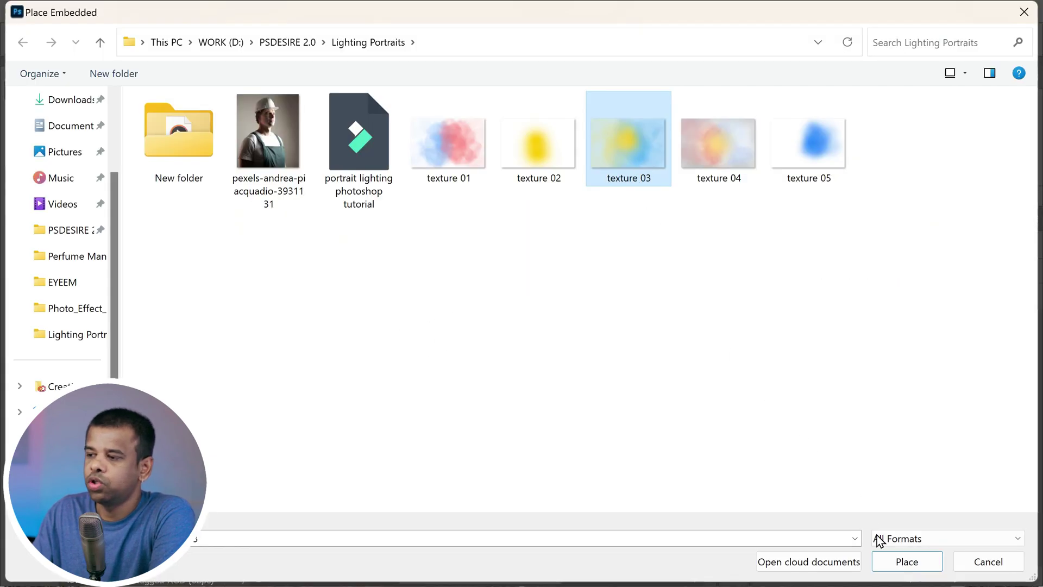
click(891, 562)
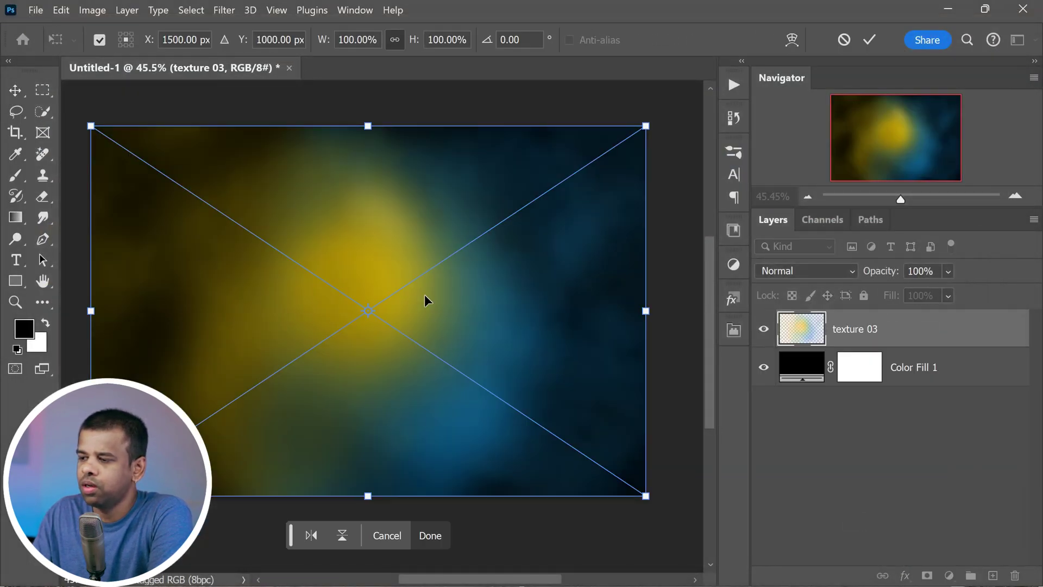
key(Return)
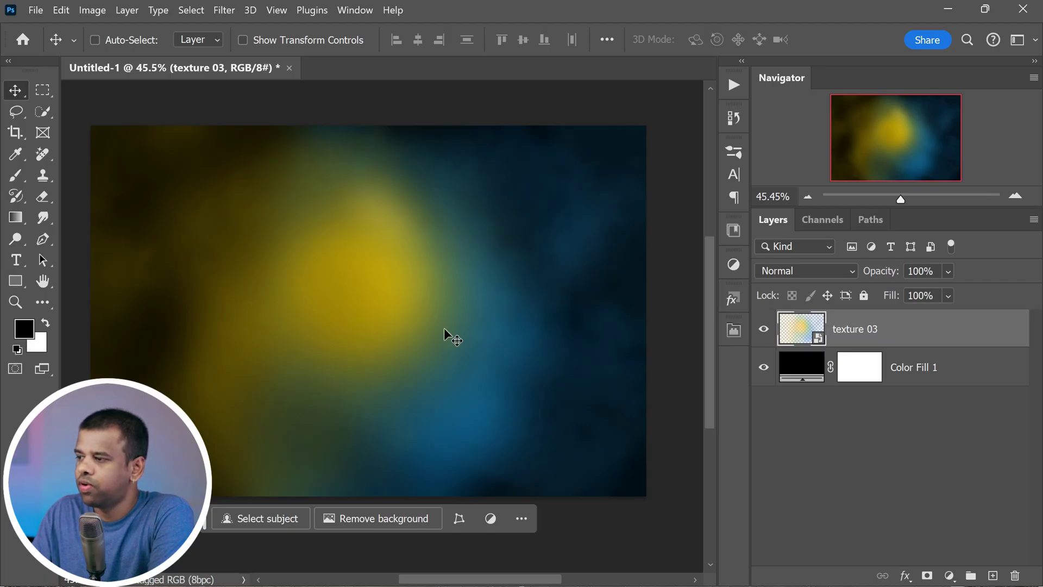
Step: Place the hard-hat worker photo as an embedded layer above texture 03
click(35, 10)
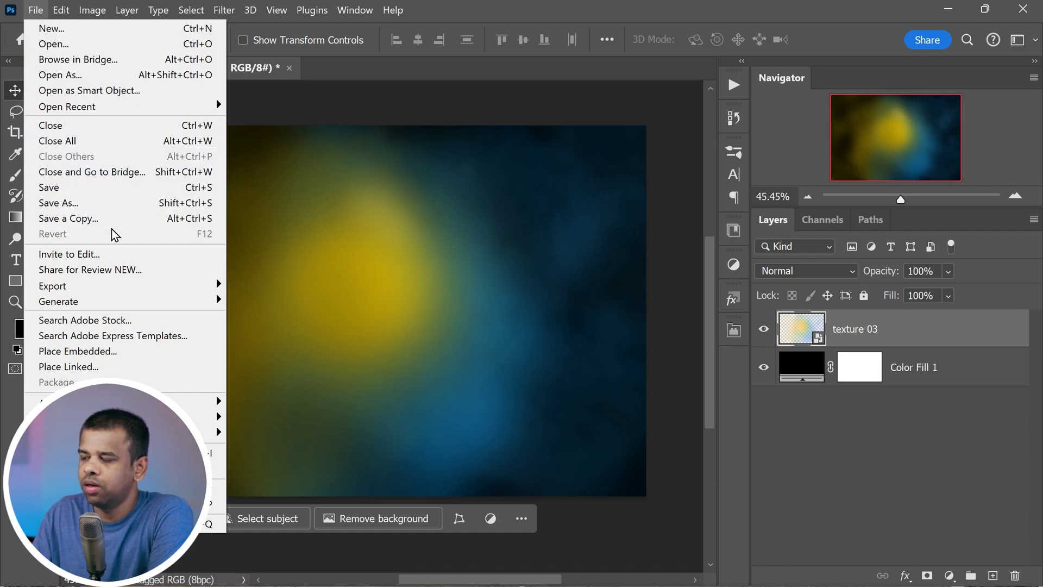
click(143, 352)
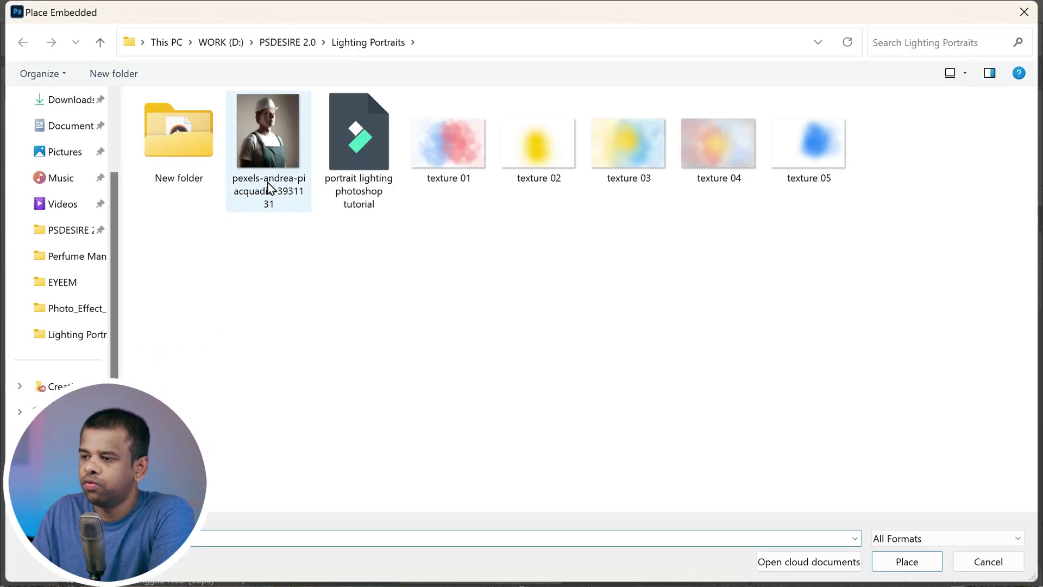
click(274, 173)
click(899, 552)
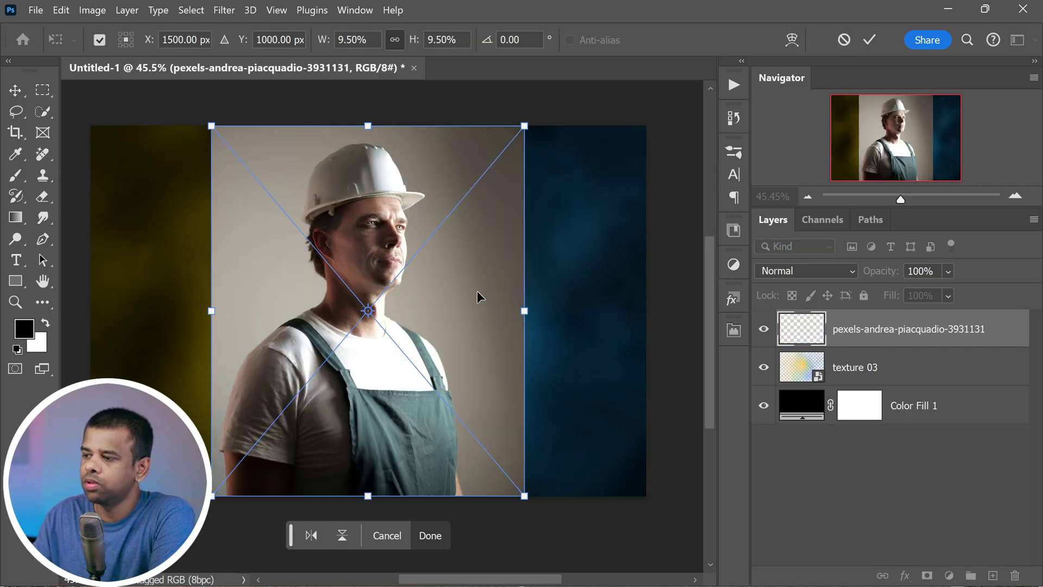
key(Return)
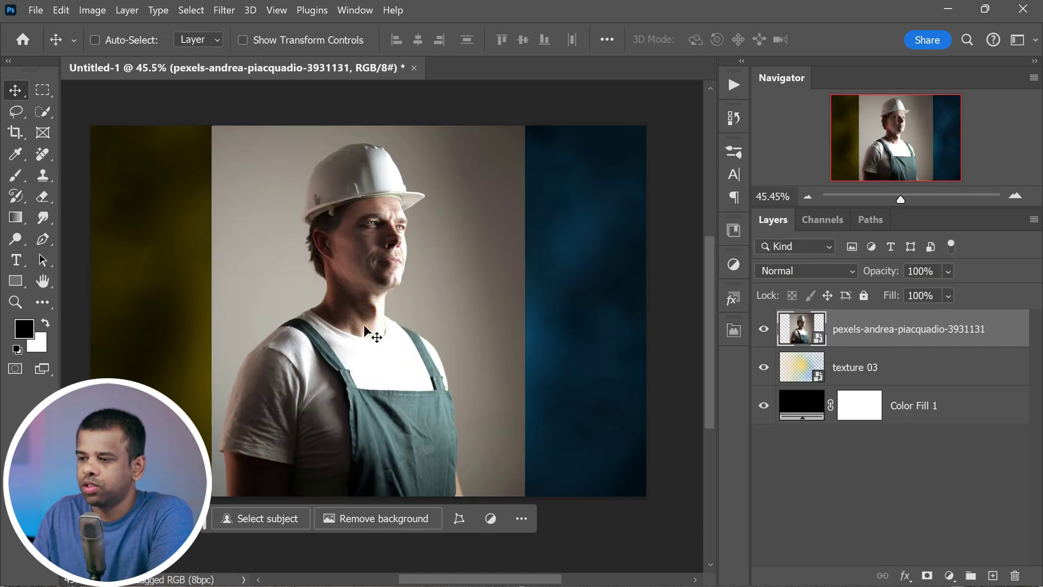
Step: Rename the worker photo layer to 'subject'
double_click(864, 330)
text(su)
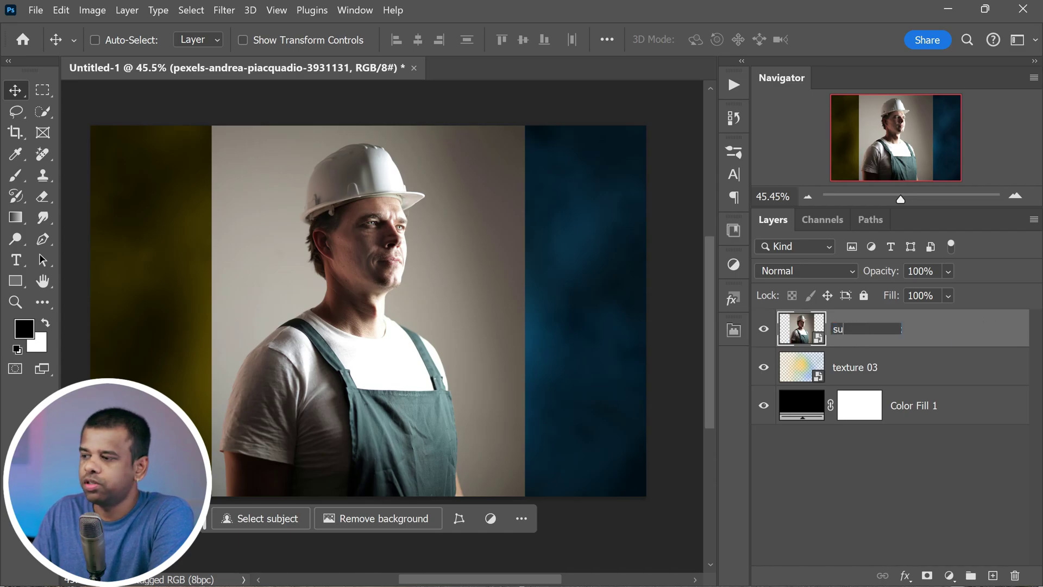
text(bjec)
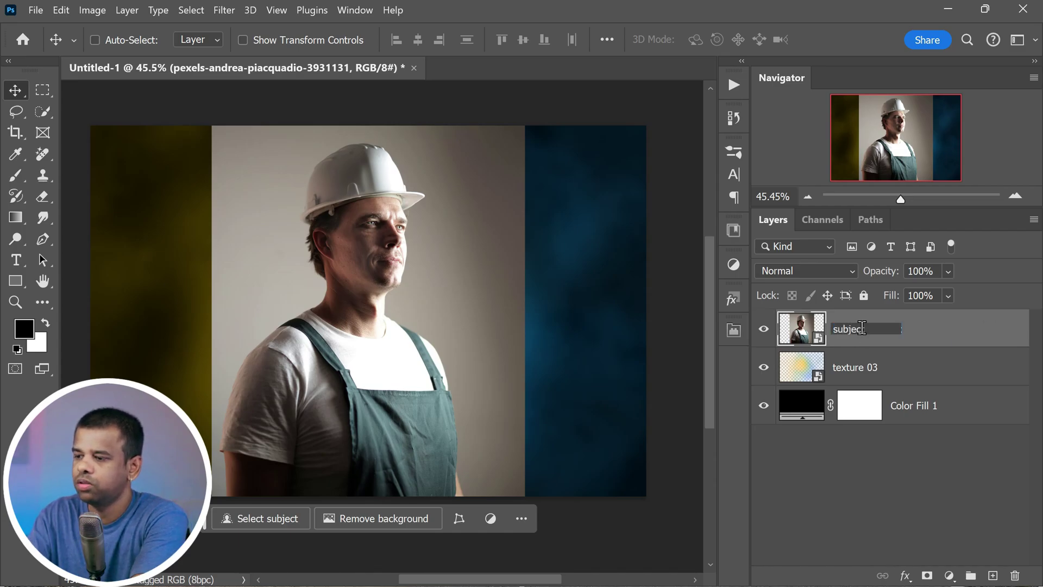
text(t)
click(904, 340)
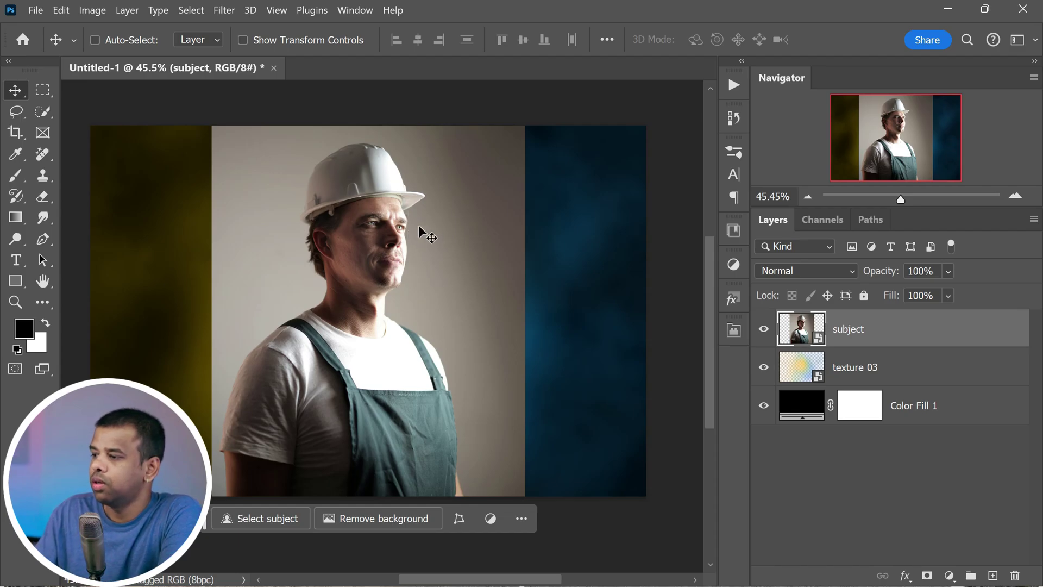
Step: In Select and Mask, auto-select the worker using cloud-based Select Subject detection
click(196, 10)
click(261, 227)
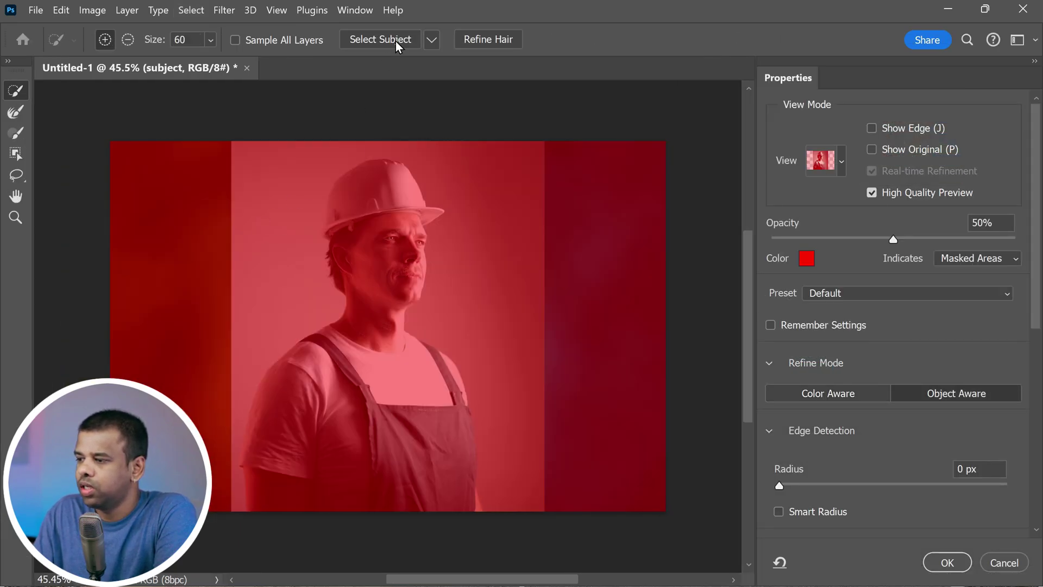
click(433, 40)
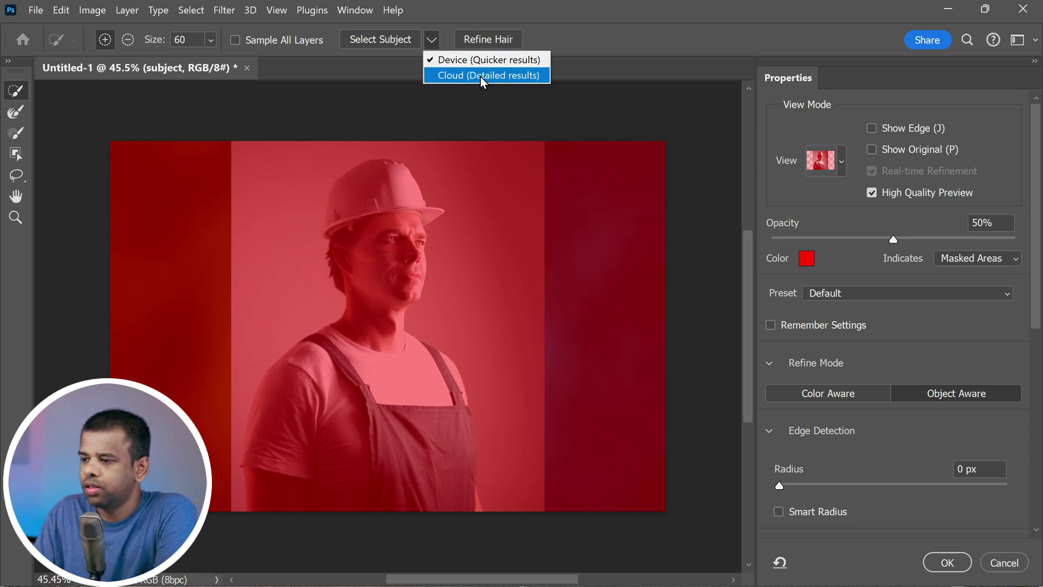
click(525, 74)
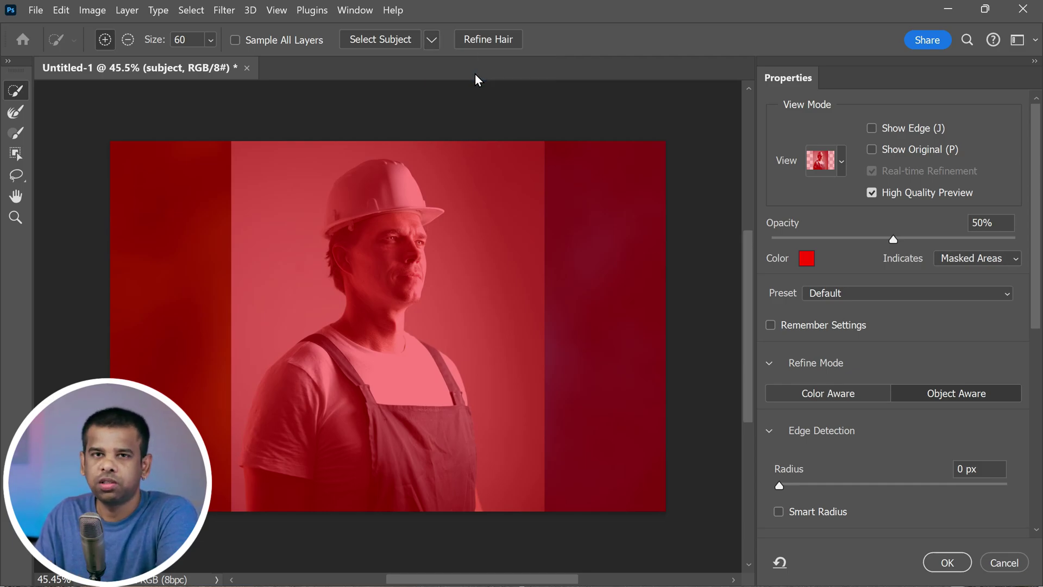
click(386, 41)
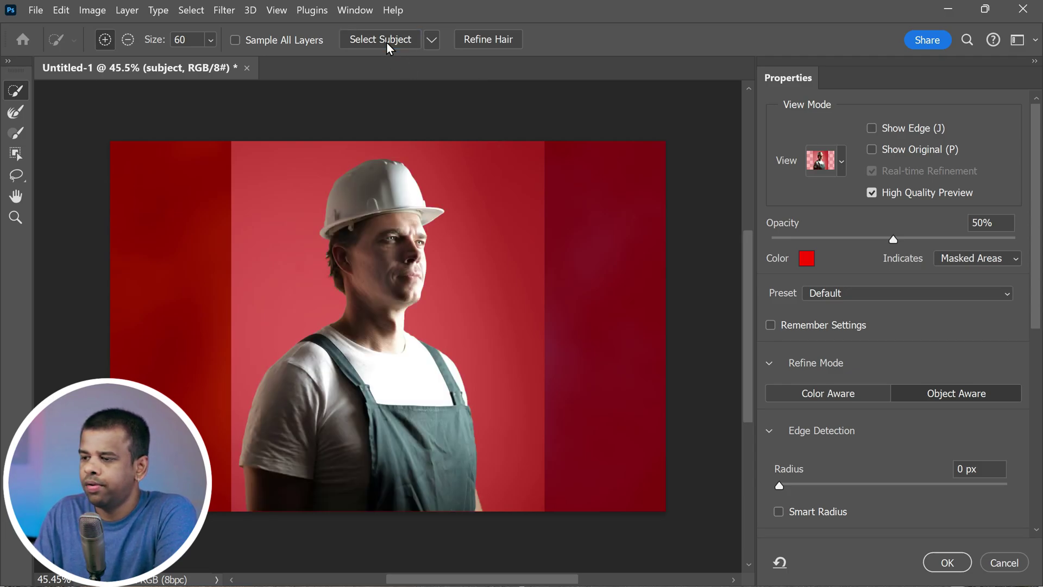
scroll(331, 275, up, 2)
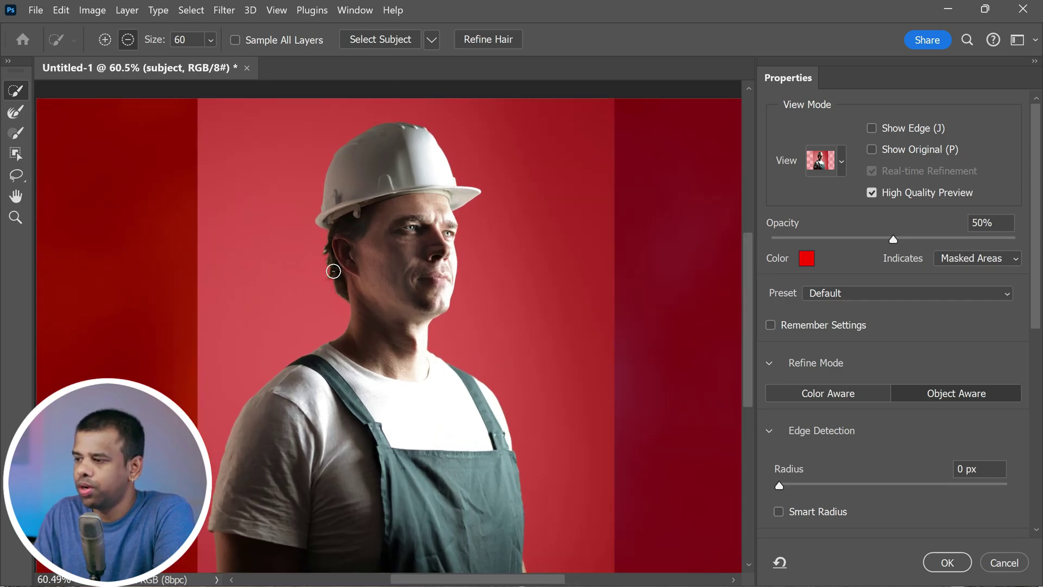
scroll(336, 289, up, 5)
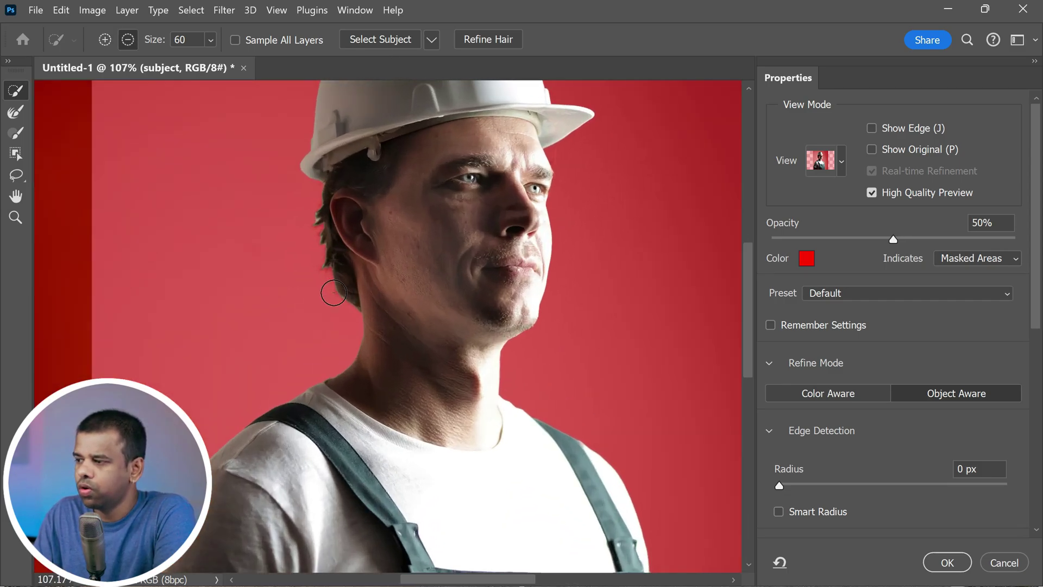
scroll(334, 292, down, 1)
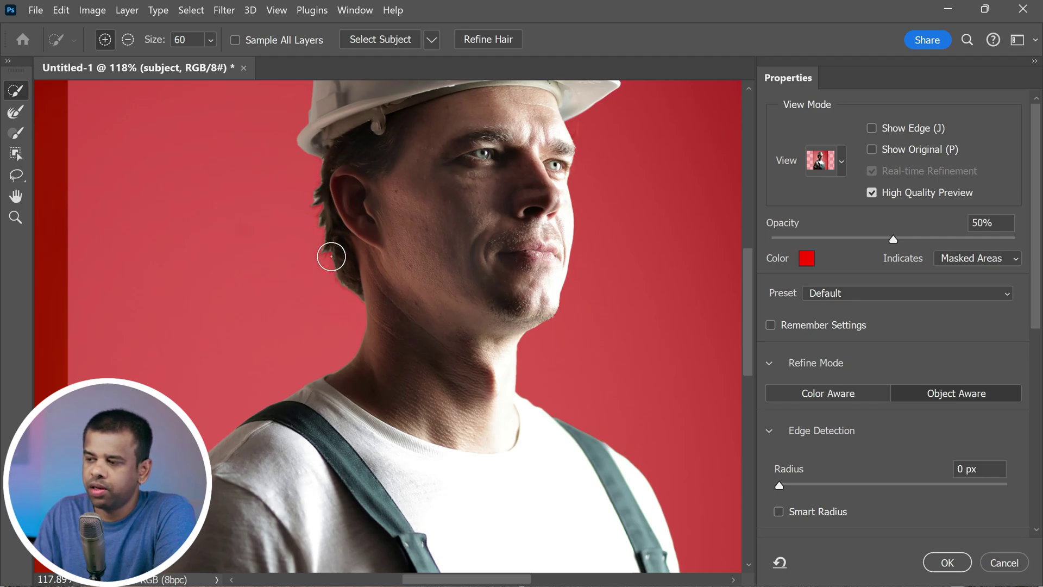
scroll(333, 262, up, 3)
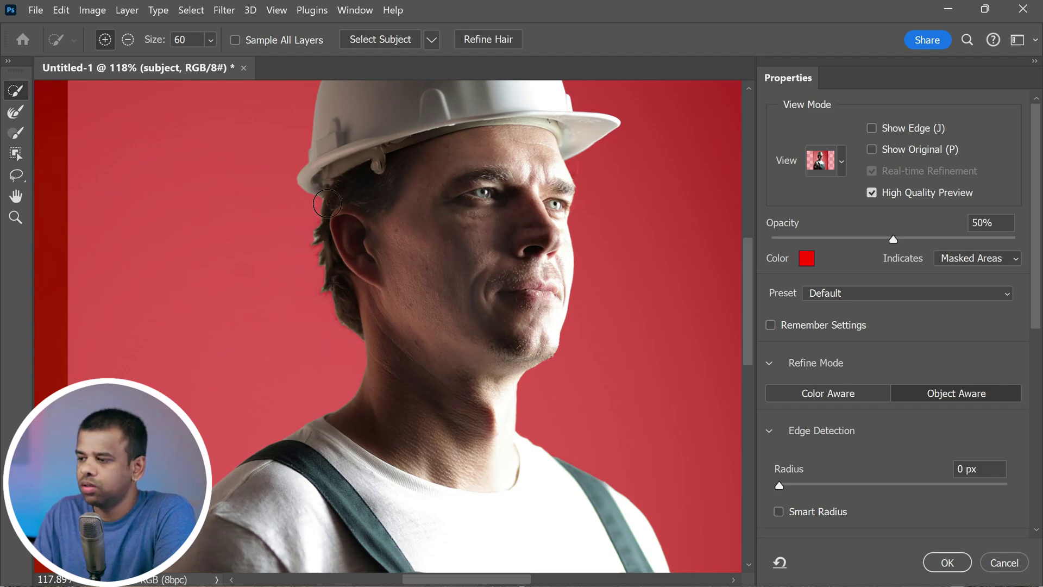
click(491, 38)
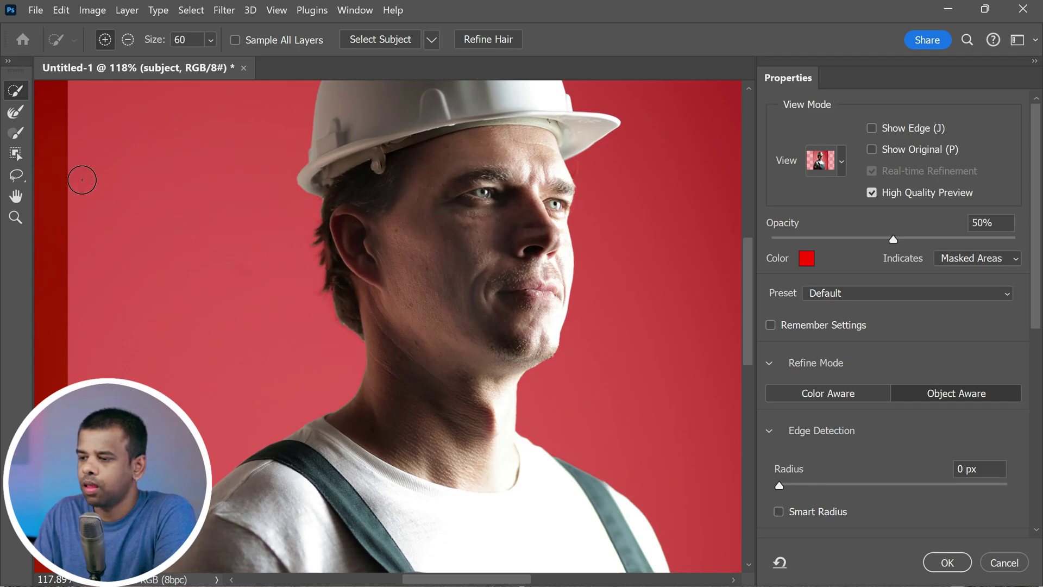
Step: Refine the mask edge along the back of the worker's neck with the Refine Edge Brush
click(16, 111)
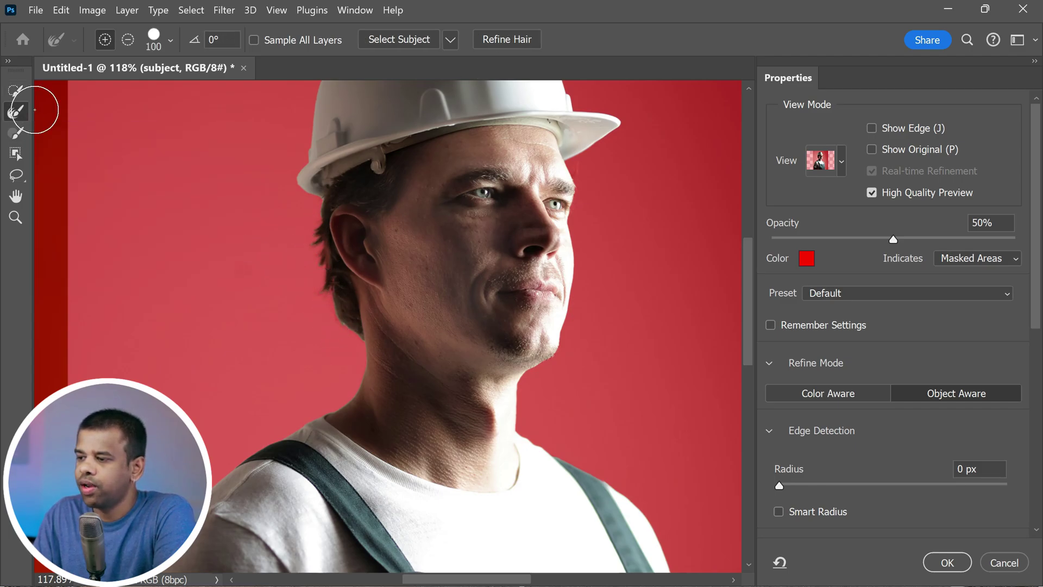
mouse_move(320, 296)
mouse_down()
mouse_move(351, 347)
mouse_move(324, 410)
mouse_up()
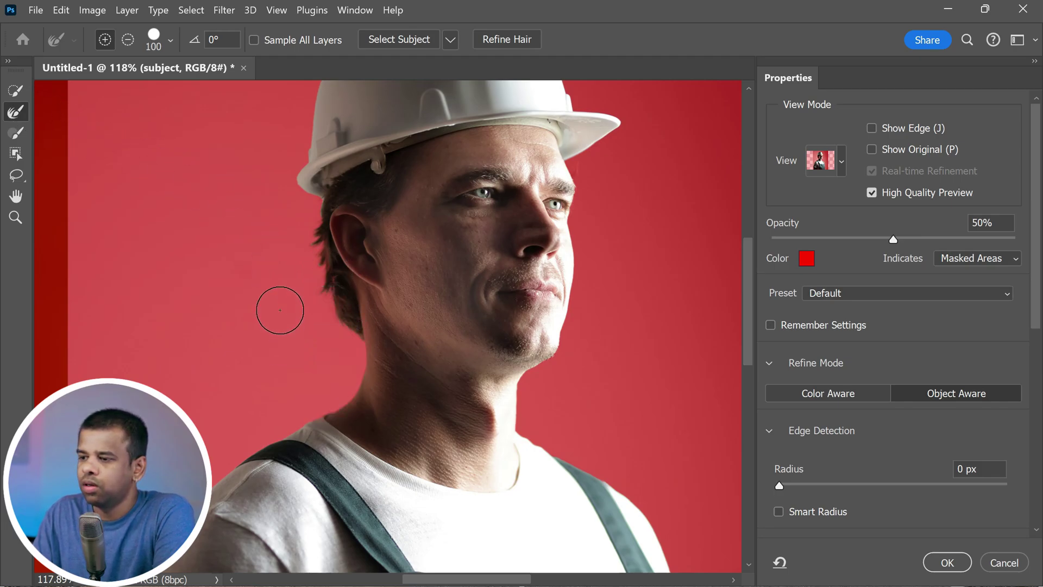
scroll(279, 309, down, 5)
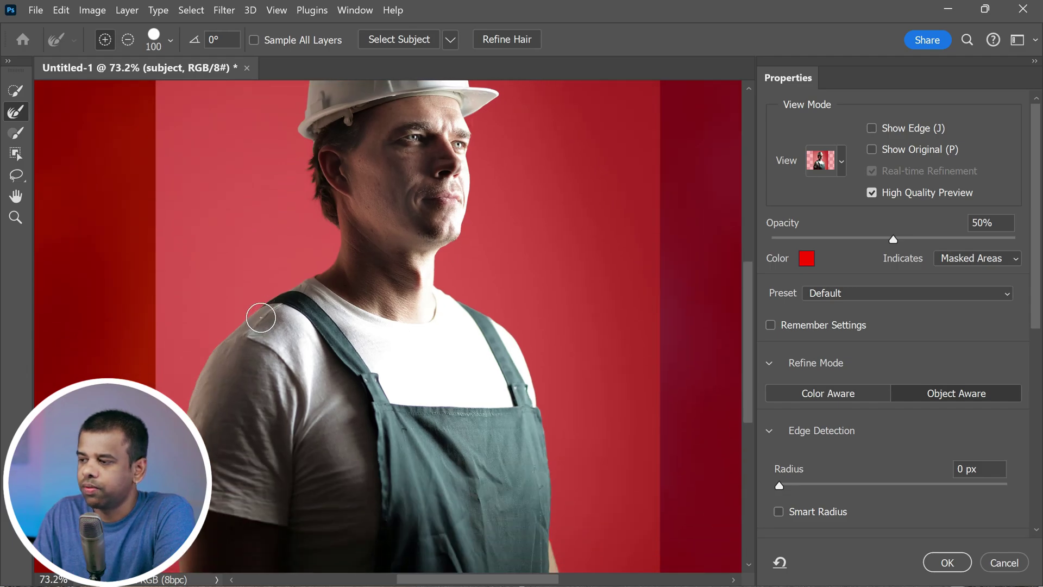
scroll(354, 312, down, 2)
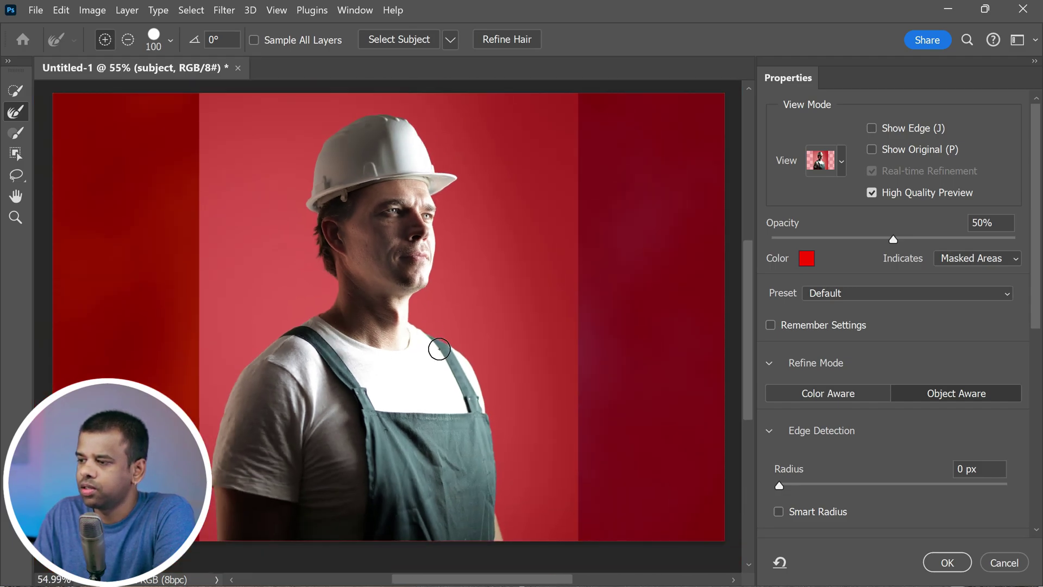
scroll(1040, 341, down, 1)
scroll(881, 481, down, 6)
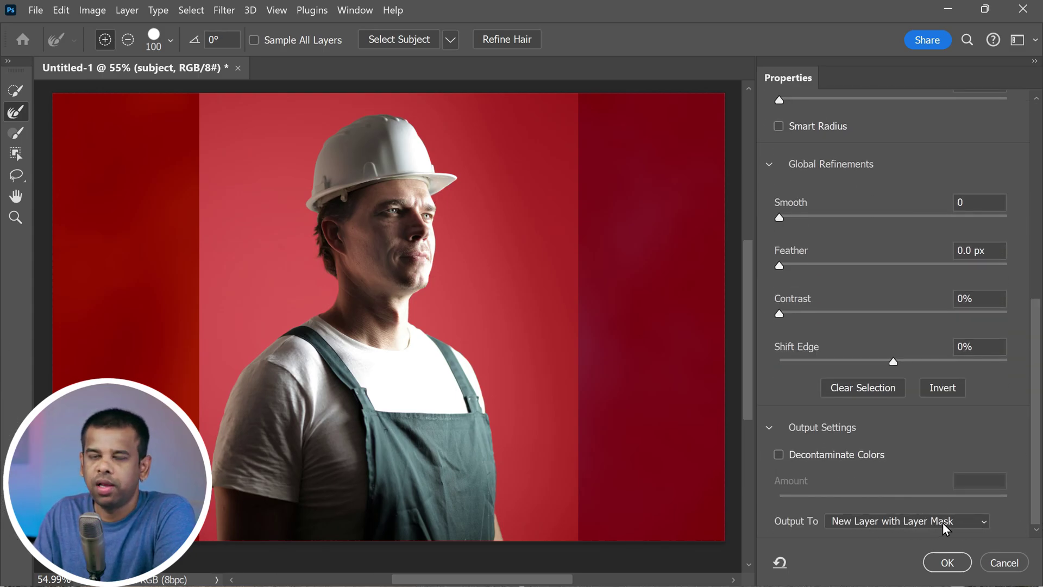
Step: Confirm Select and Mask to output the worker as a masked subject copy layer
click(946, 562)
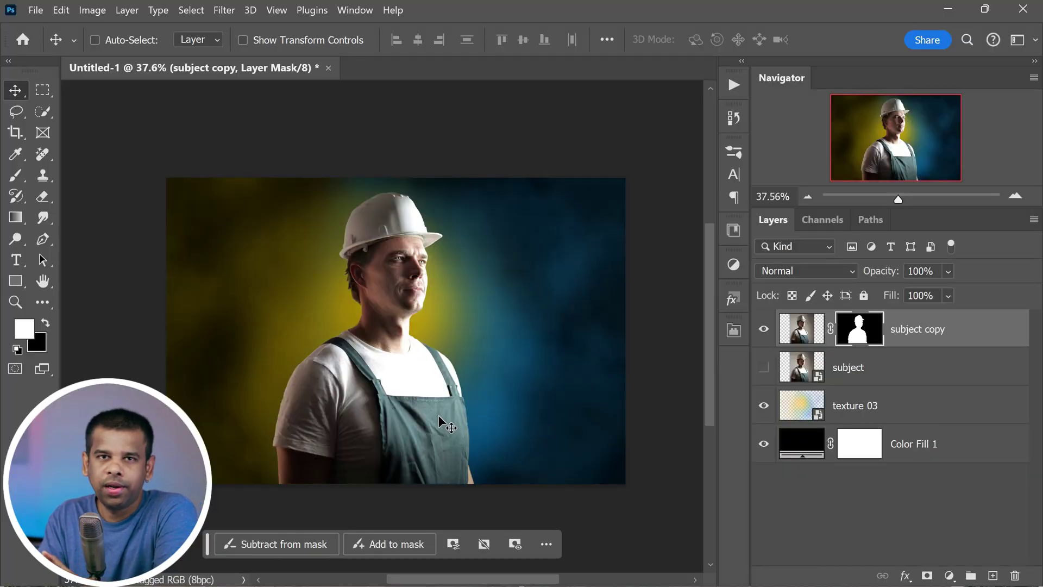
Step: Convert the subject copy layer to a smart object via its context menu
right_click(968, 333)
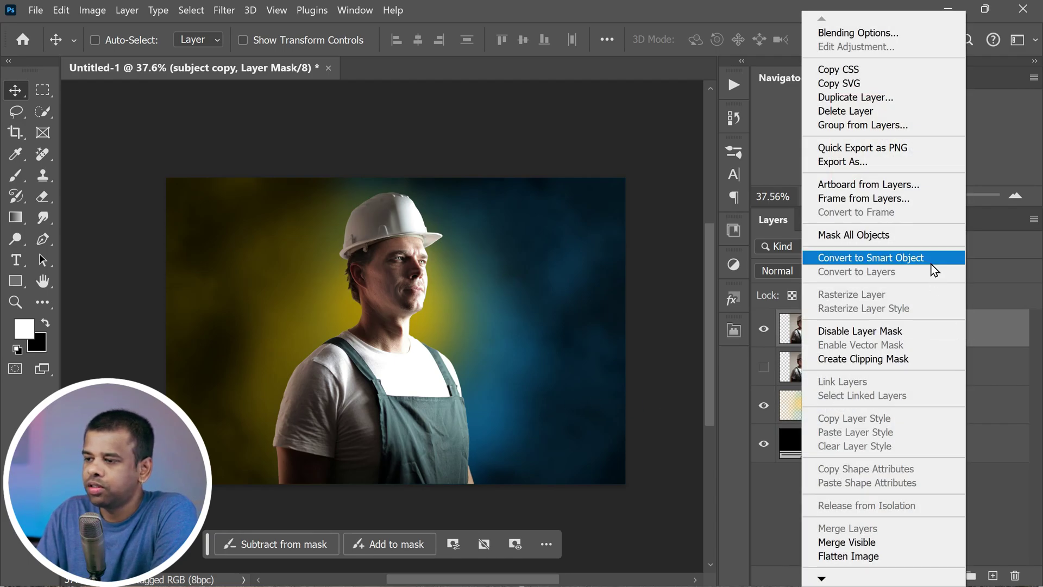
click(938, 258)
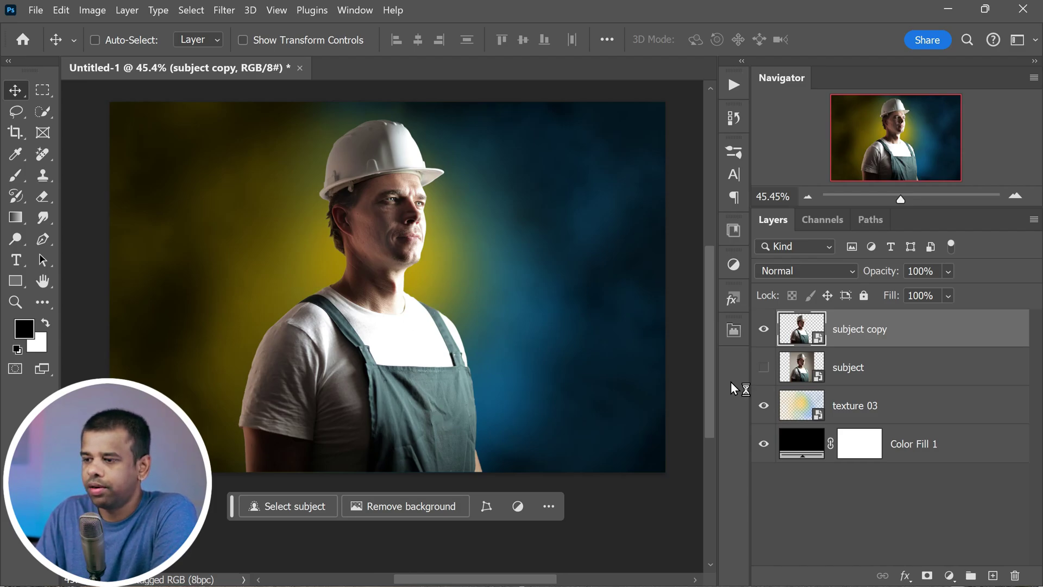
Step: Give subject copy an Overlay outer glow of 142 px size at 35% opacity
double_click(987, 337)
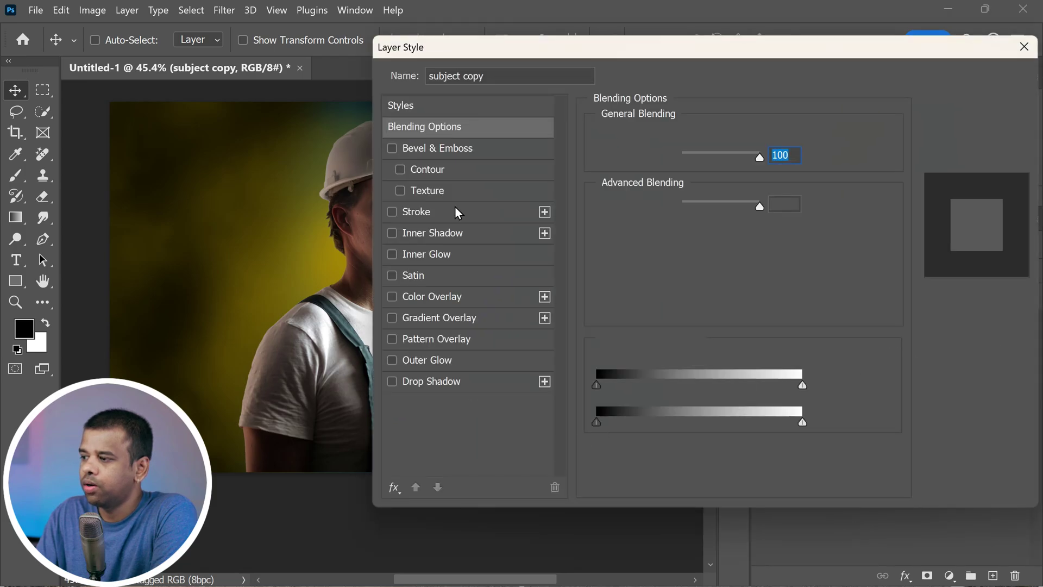
drag(507, 52, 592, 56)
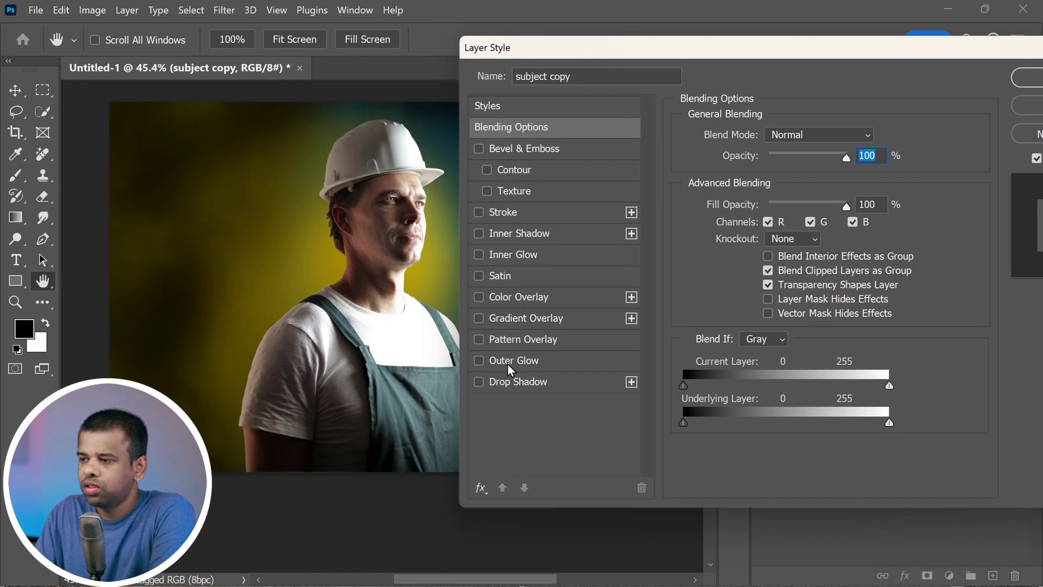
click(479, 361)
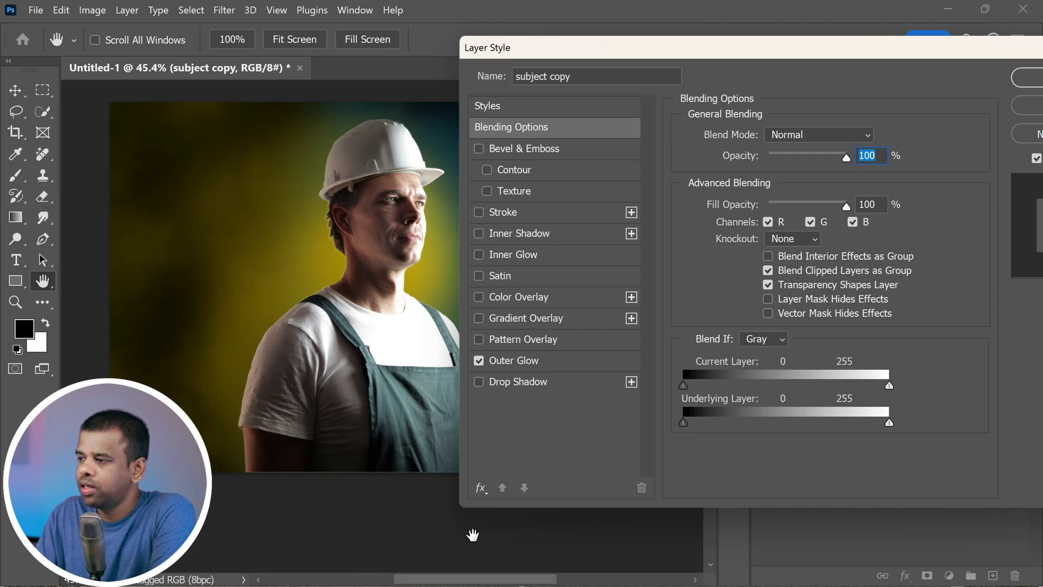
drag(483, 580, 500, 580)
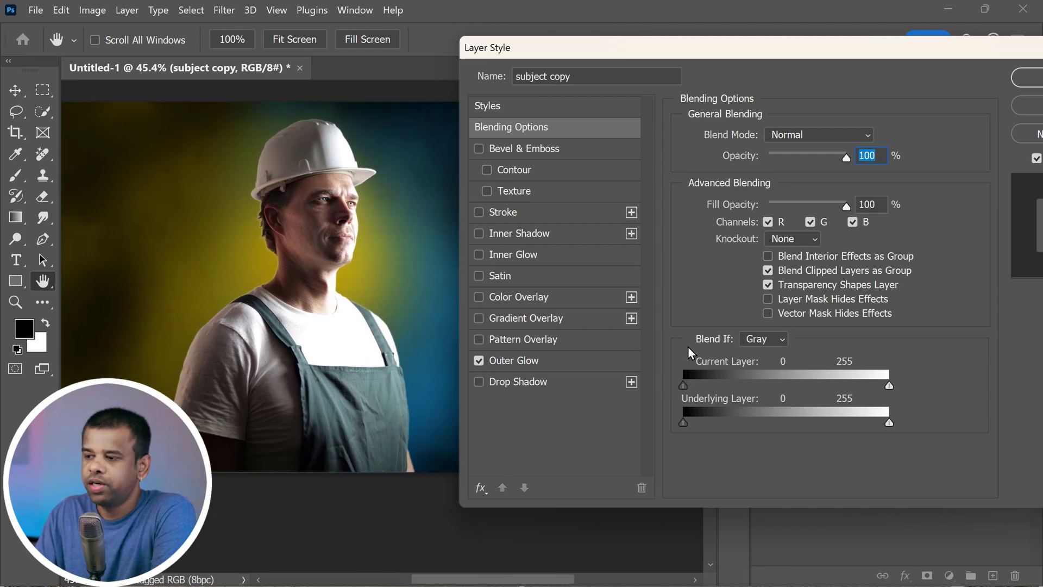
click(516, 363)
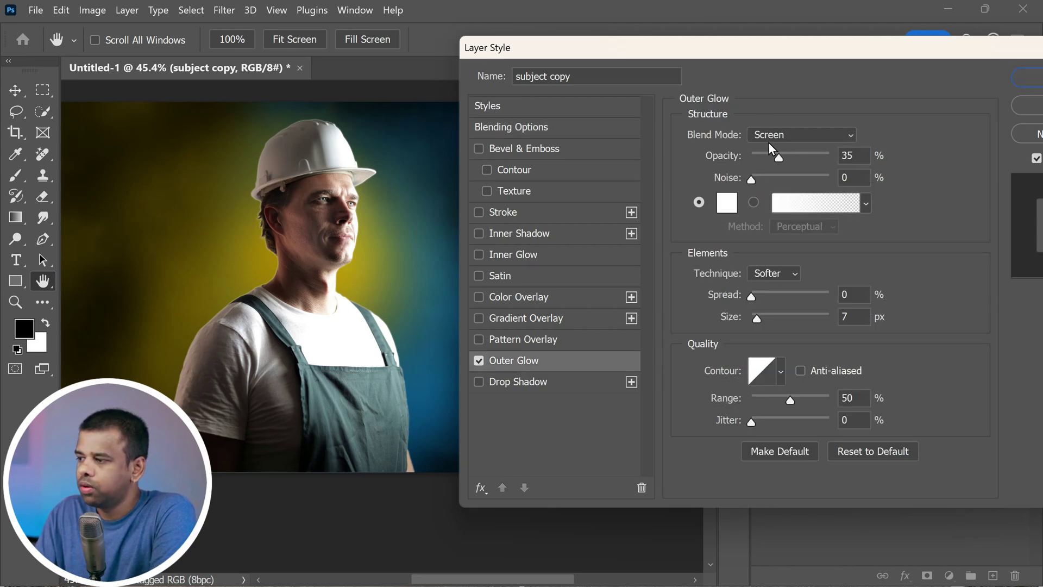
click(838, 134)
click(813, 346)
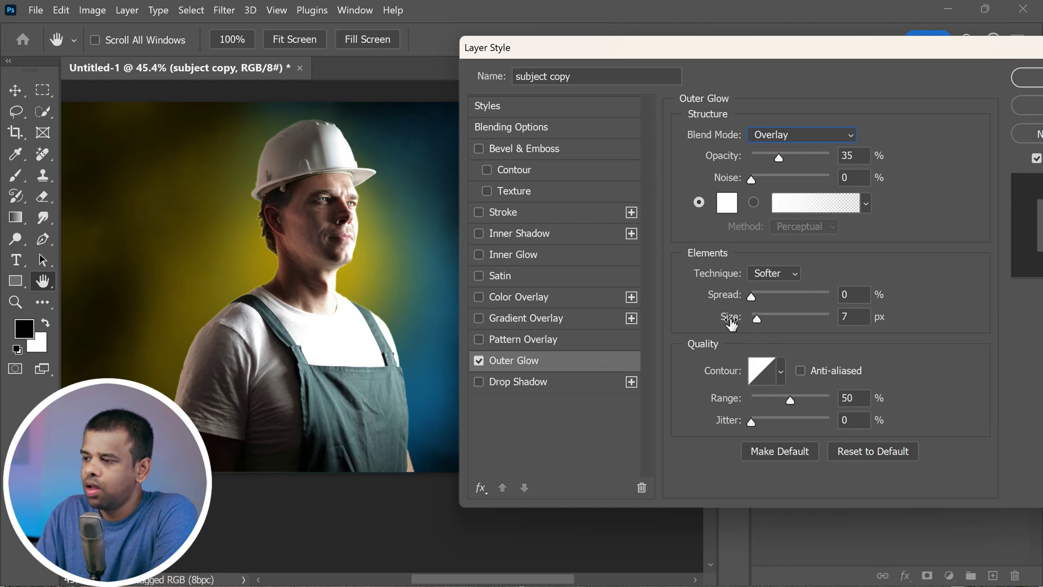
drag(754, 321, 797, 323)
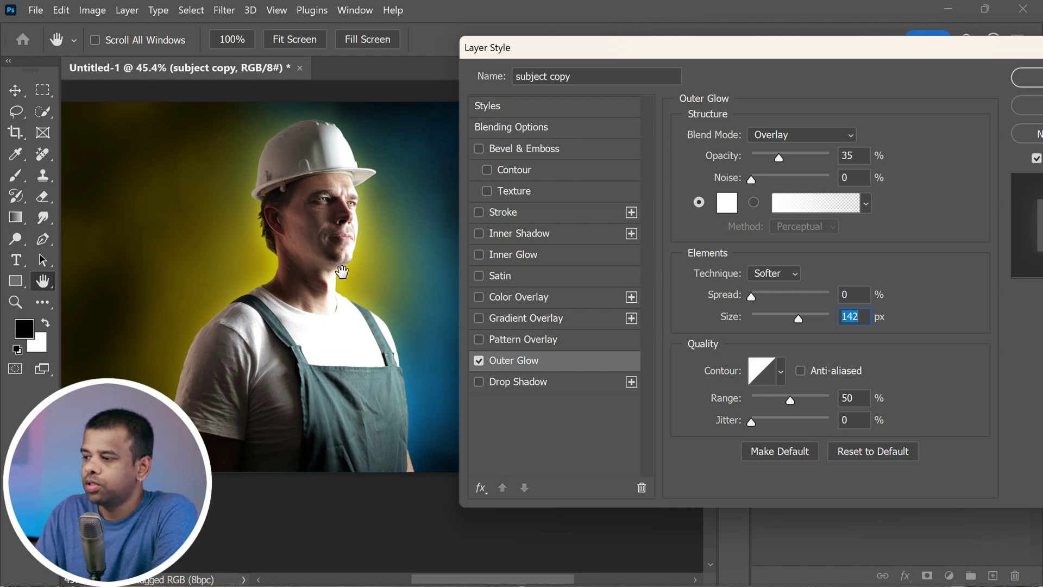
mouse_move(778, 159)
mouse_down()
mouse_move(744, 160)
mouse_move(841, 158)
mouse_move(779, 172)
mouse_up()
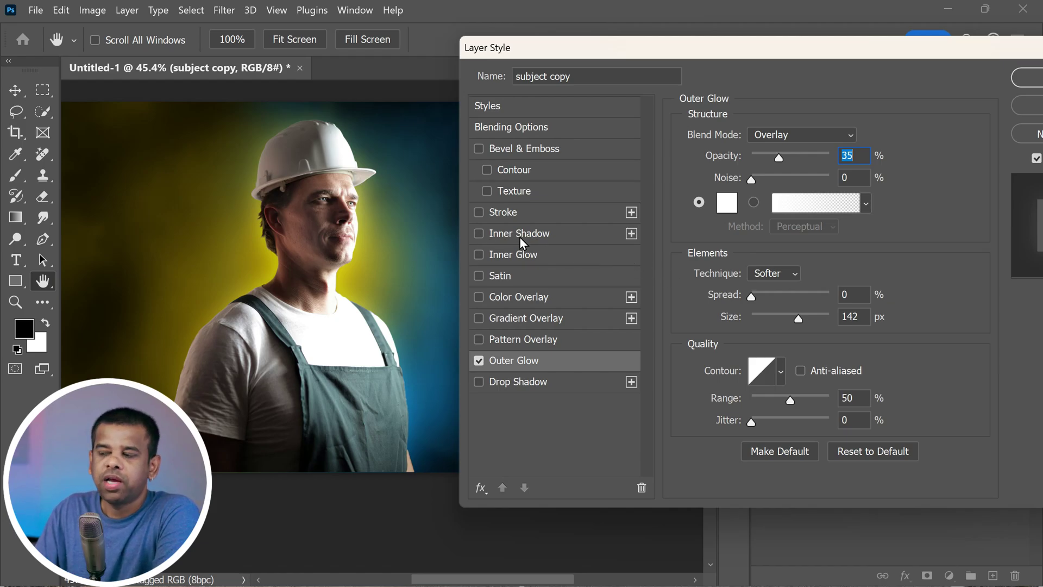
key(Left)
Step: Enable Inner Shadow on subject copy with 50 px distance and 139 px size
click(538, 233)
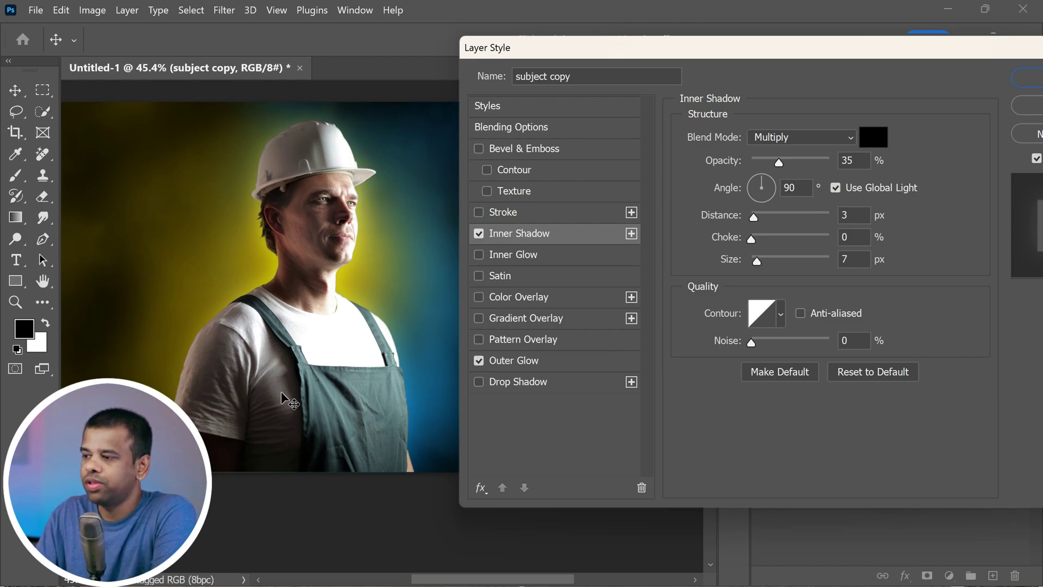
scroll(280, 372, up, 2)
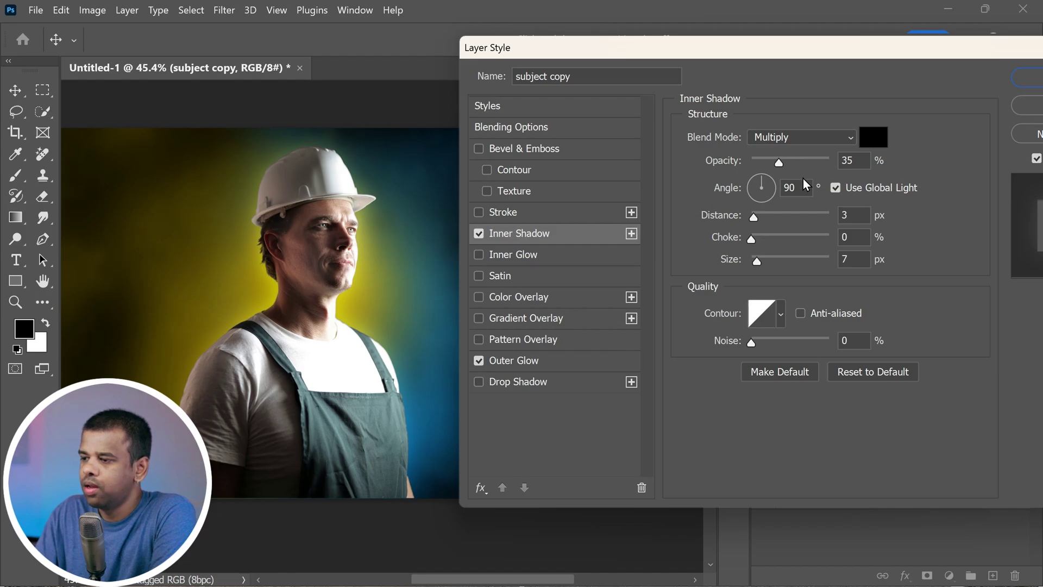
drag(754, 217, 791, 223)
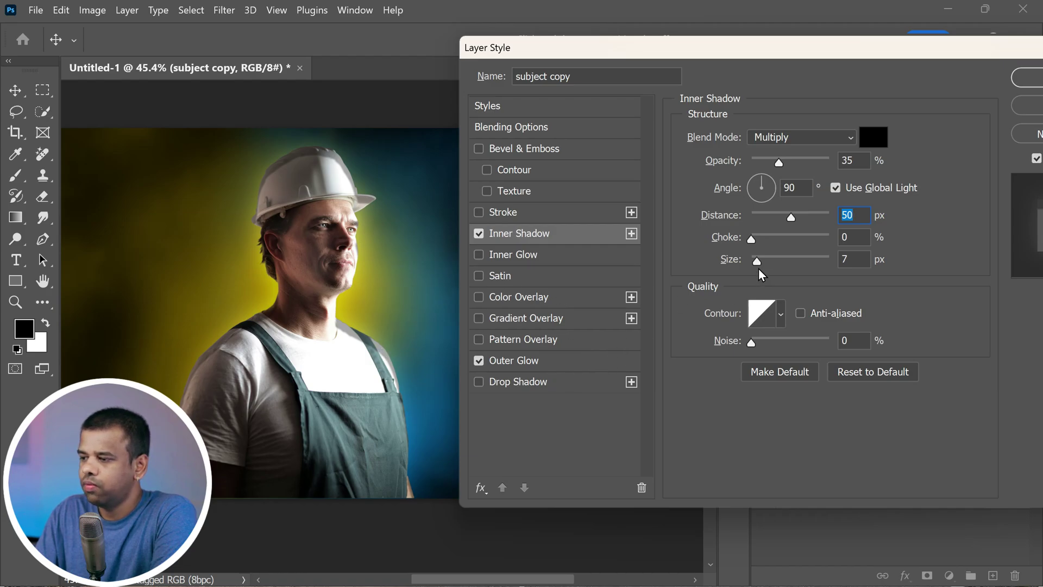
drag(757, 265, 798, 265)
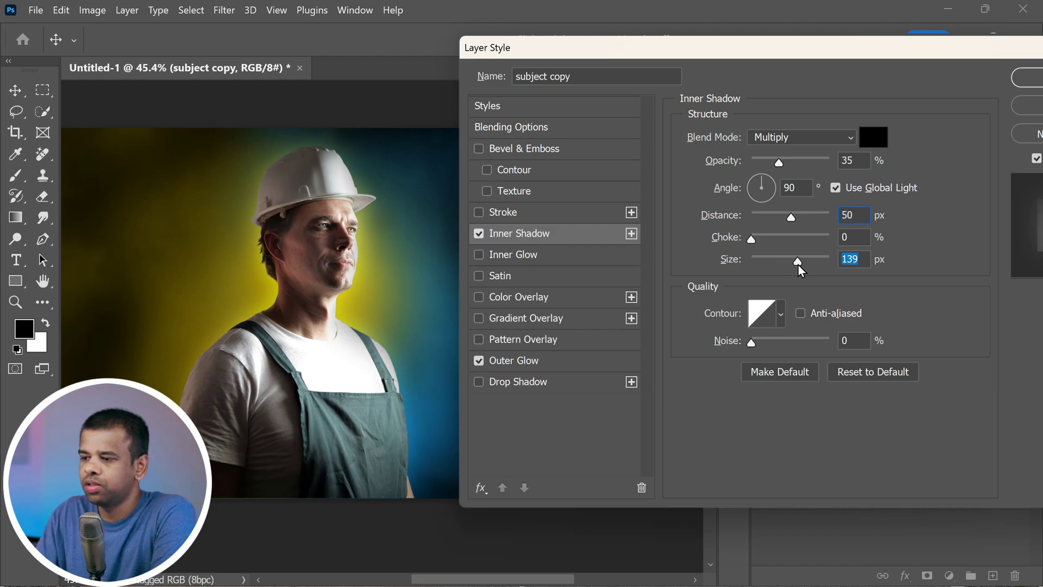
Step: Set the inner shadow colour to yellow f7d330
click(875, 141)
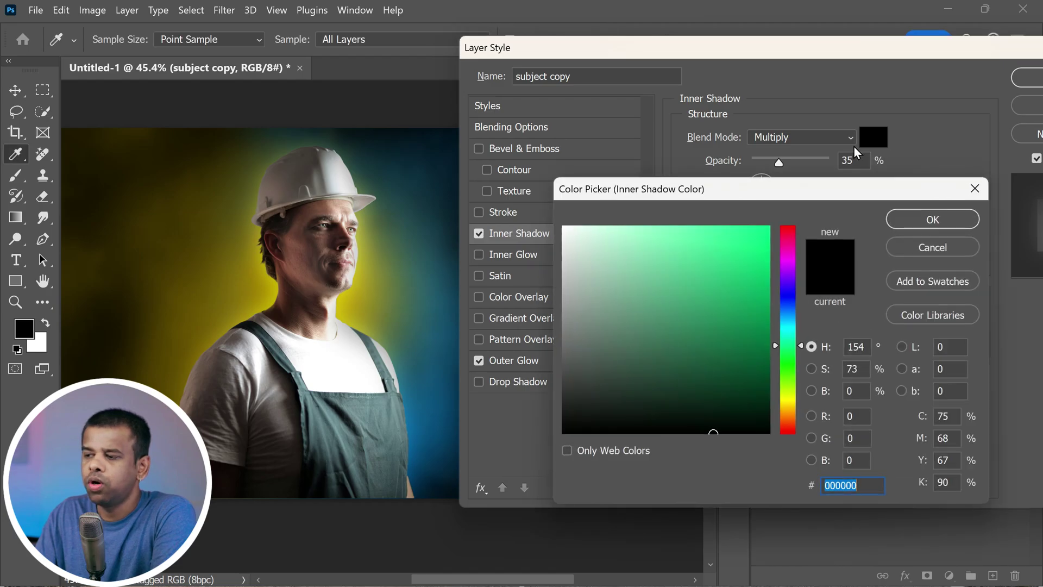
click(253, 278)
click(729, 234)
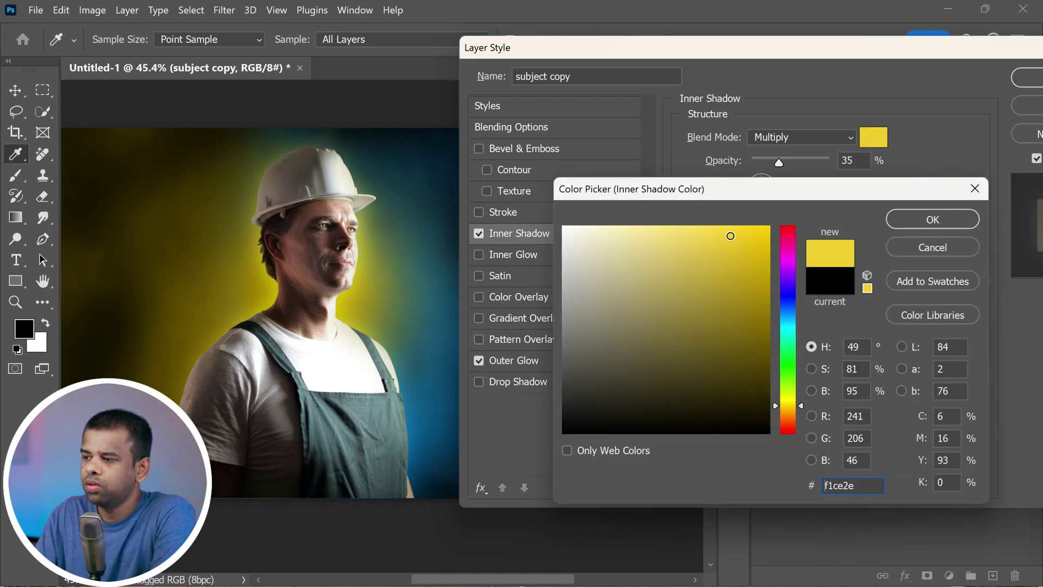
click(729, 233)
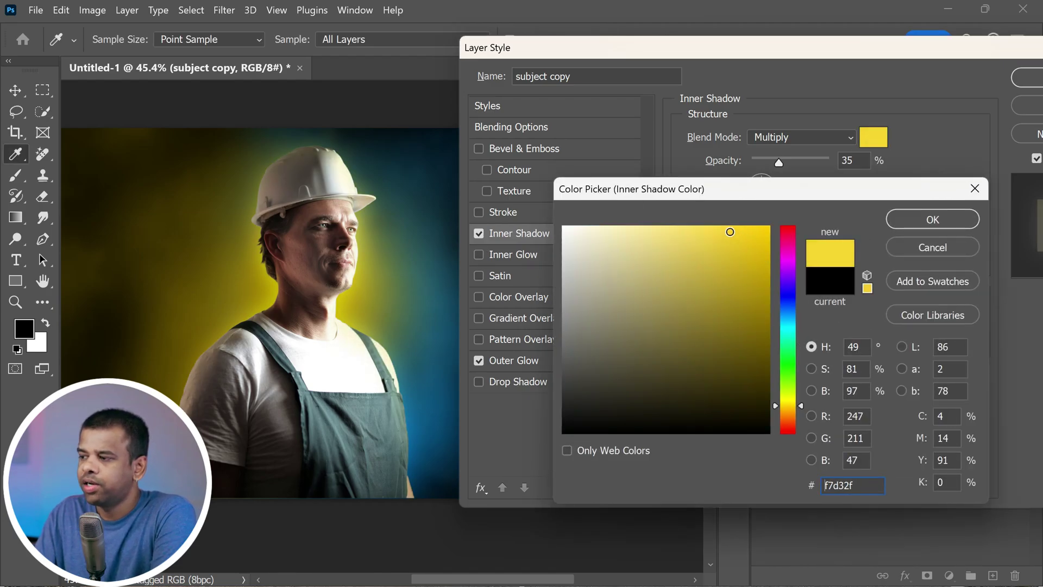
click(916, 219)
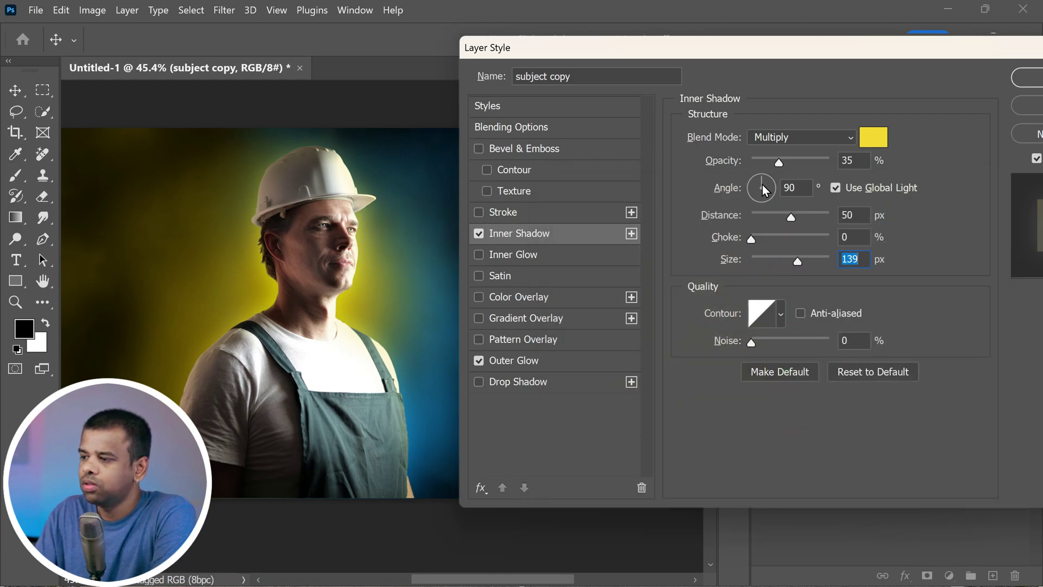
Step: Set the inner shadow to a 145° angle, Soft Light blend mode and 50% opacity
drag(757, 180, 755, 188)
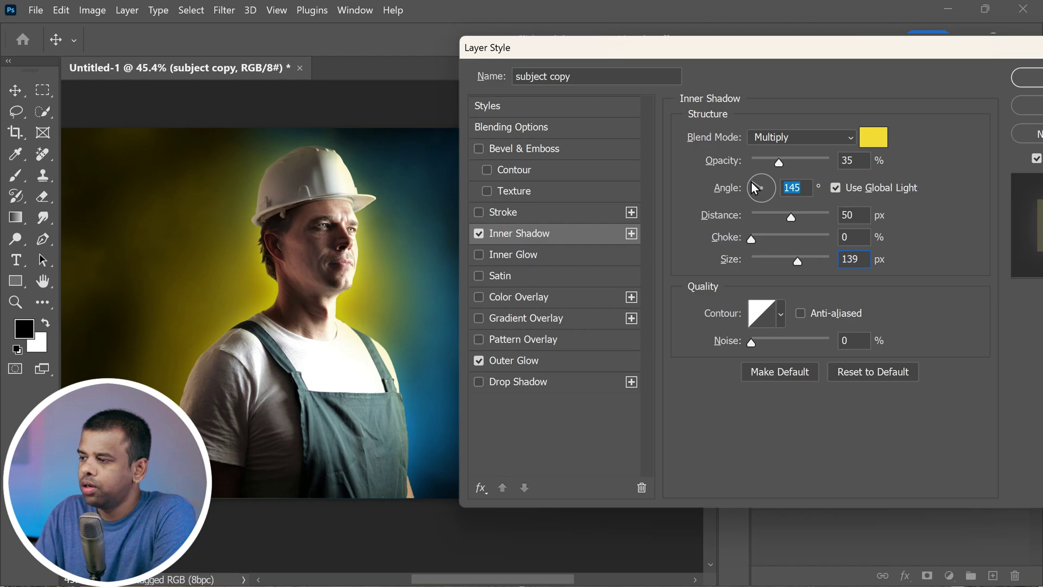
click(839, 138)
click(806, 356)
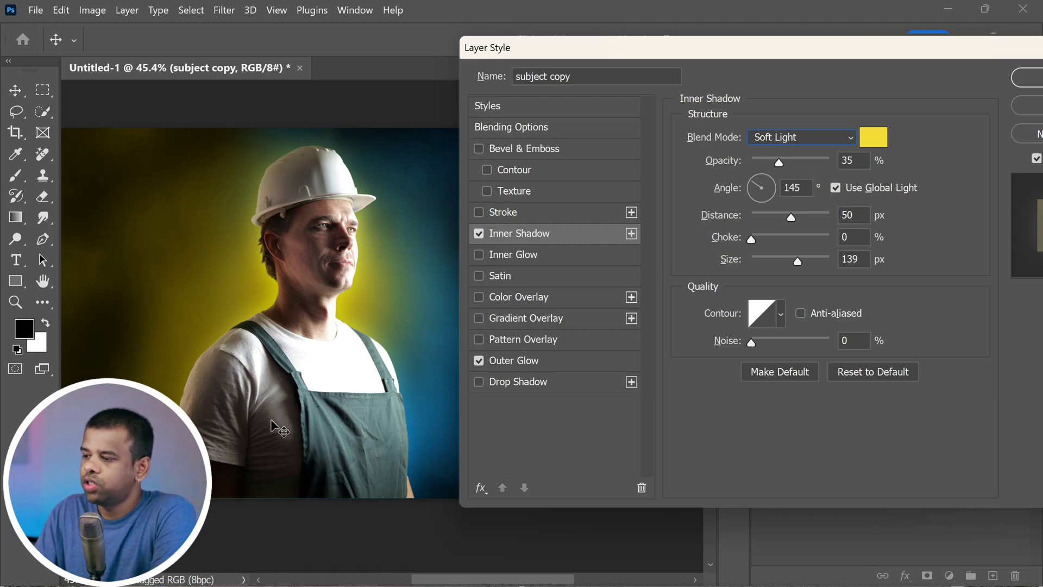
drag(779, 164, 790, 165)
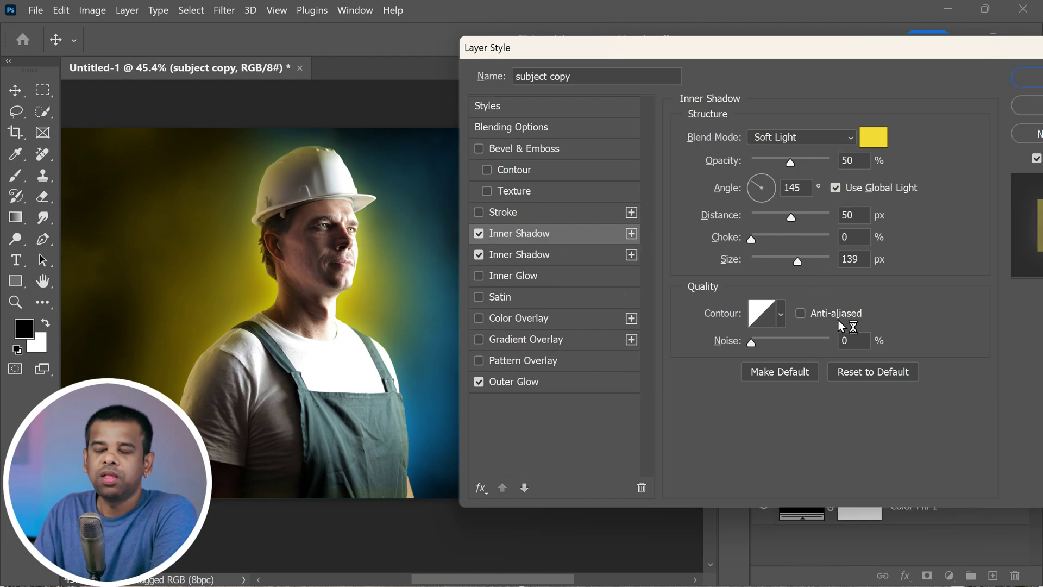
Step: Set the inner shadow colour to a cyan-blue, starting from teal sampled off the backdrop
click(875, 142)
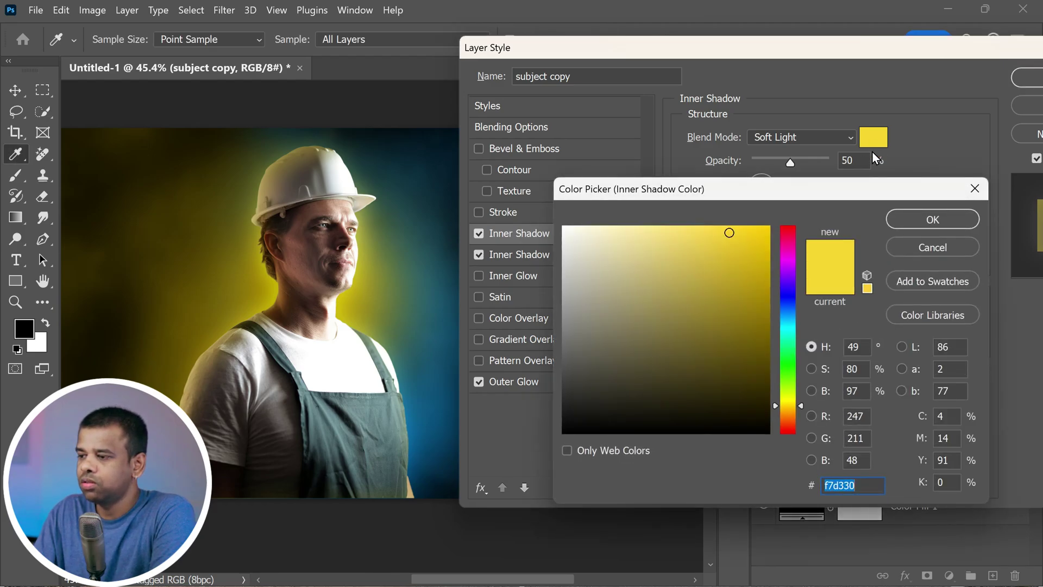
click(432, 217)
click(750, 272)
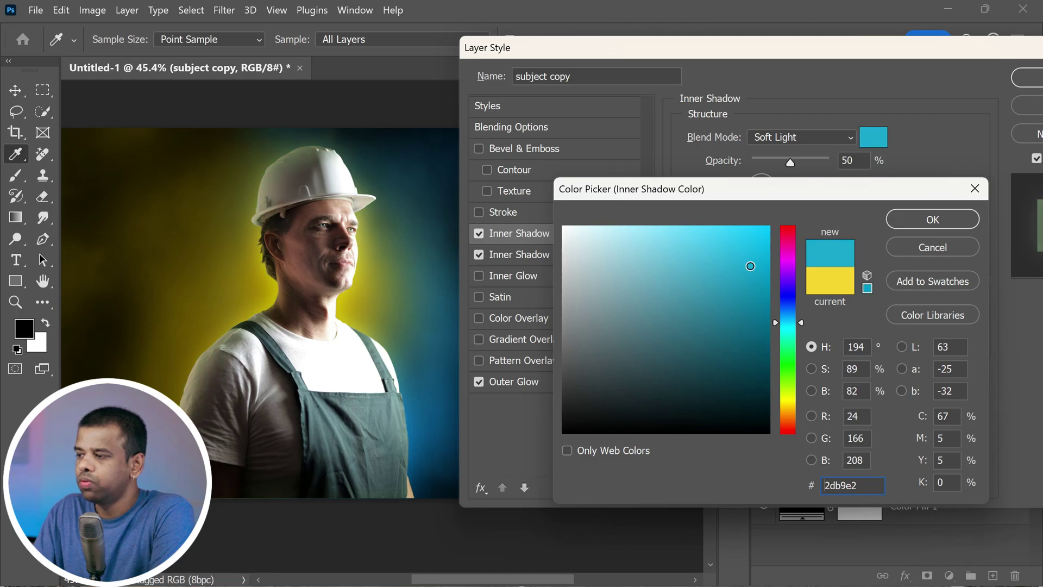
click(787, 311)
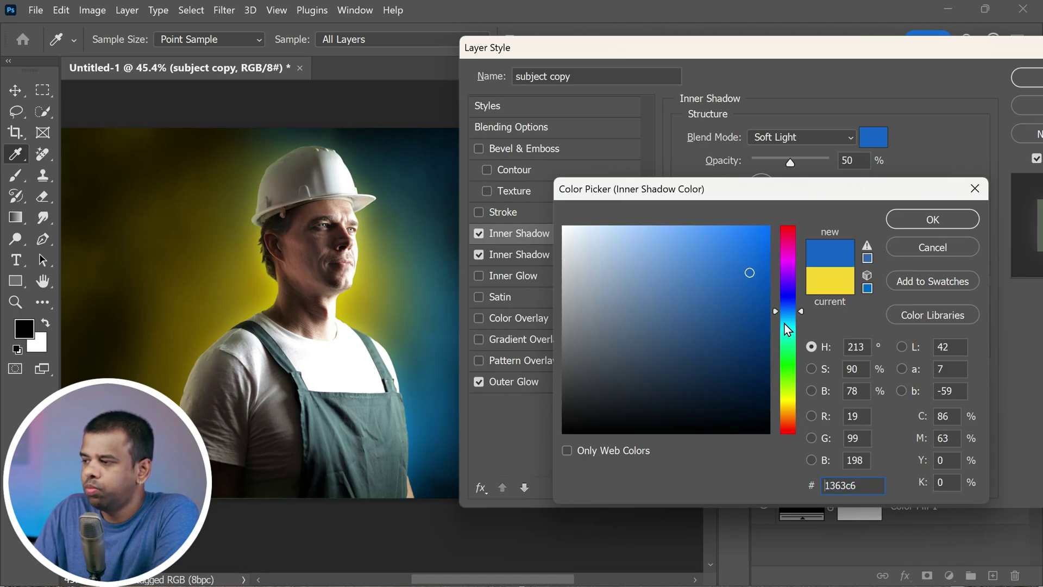
click(784, 318)
click(898, 221)
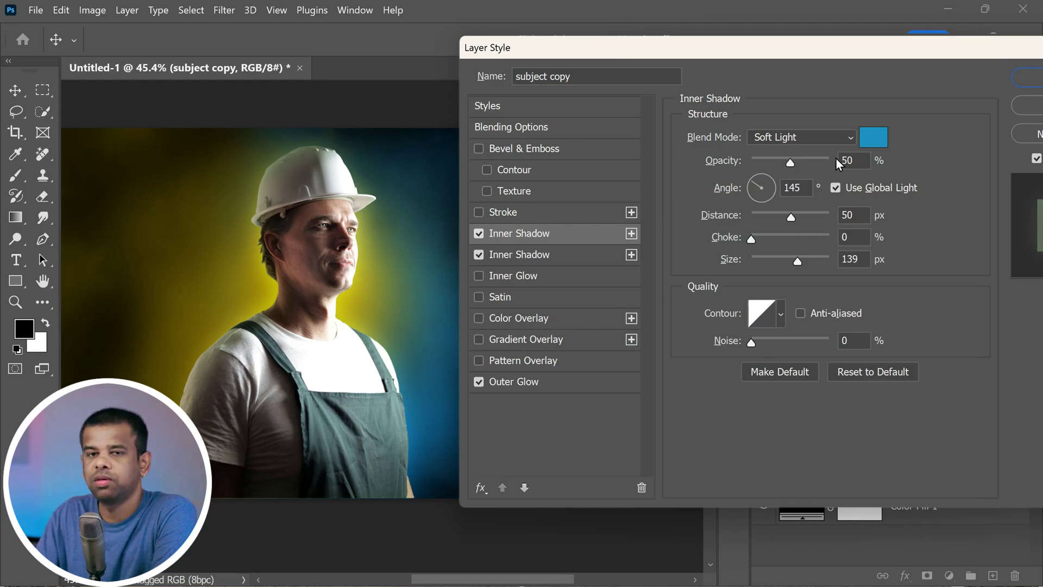
drag(973, 52, 937, 65)
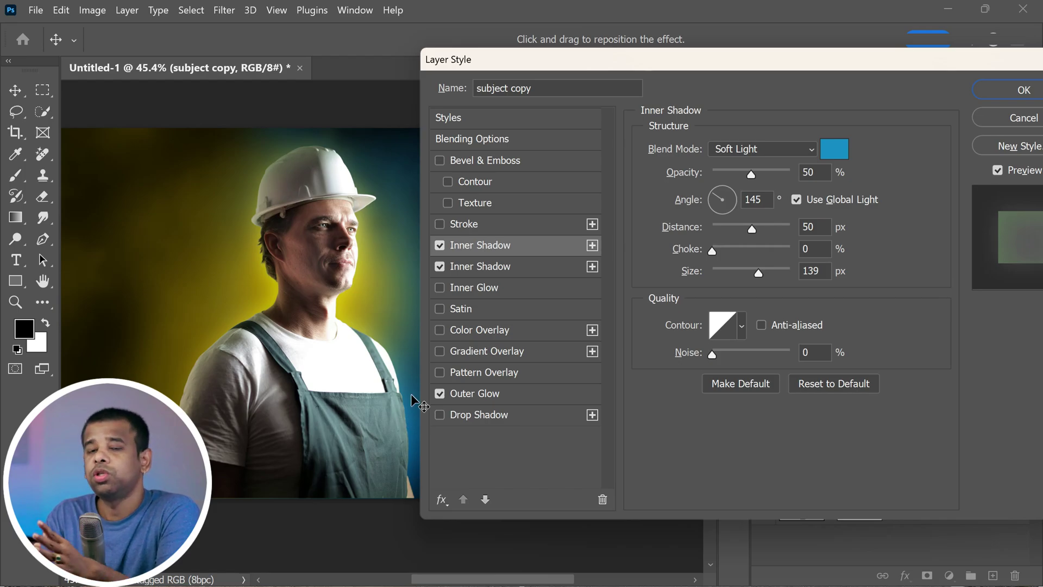
drag(924, 63, 901, 74)
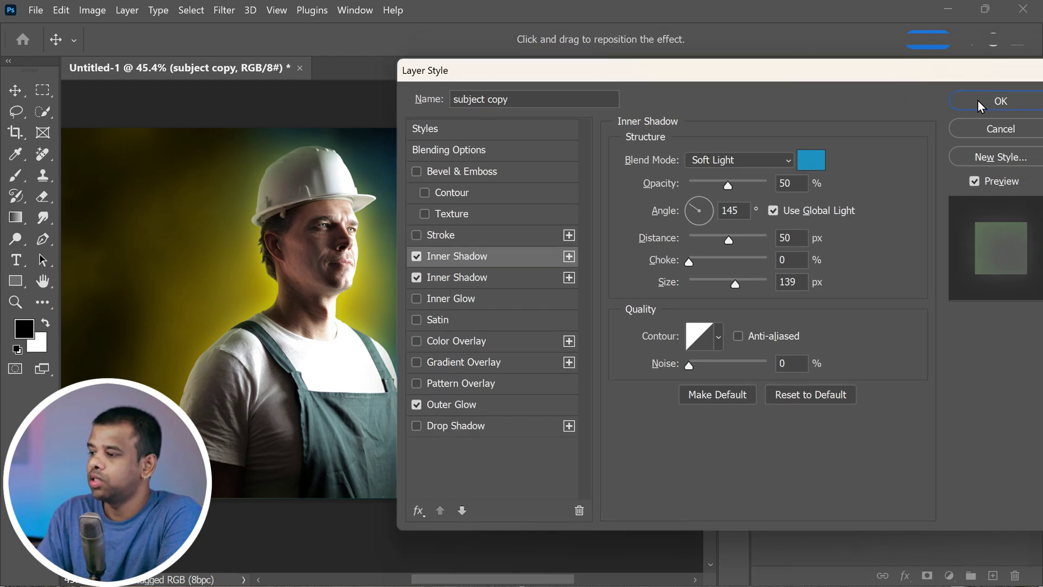
click(1009, 97)
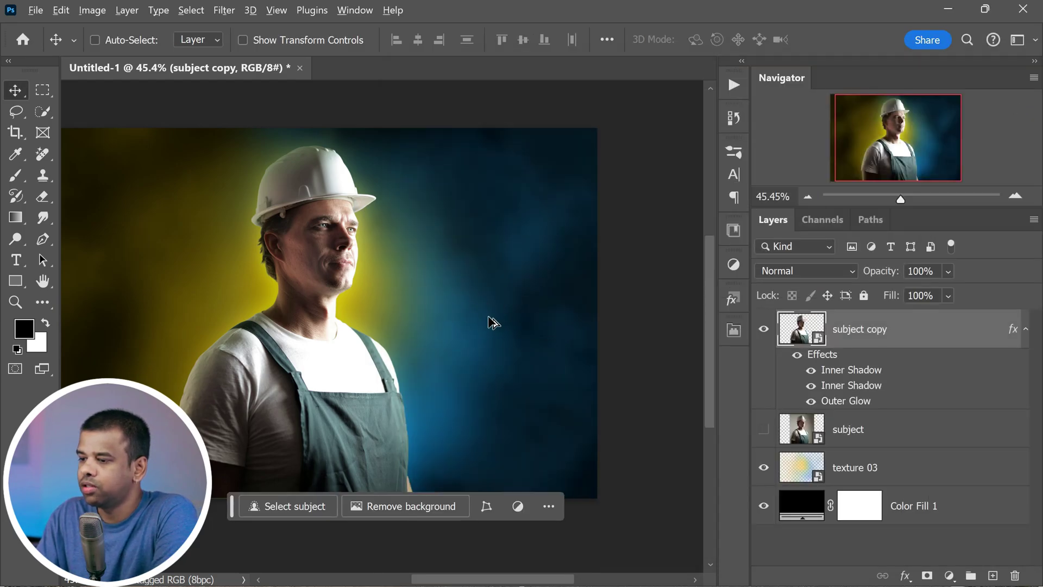
scroll(512, 320, down, 1)
scroll(271, 341, up, 3)
scroll(272, 342, down, 1)
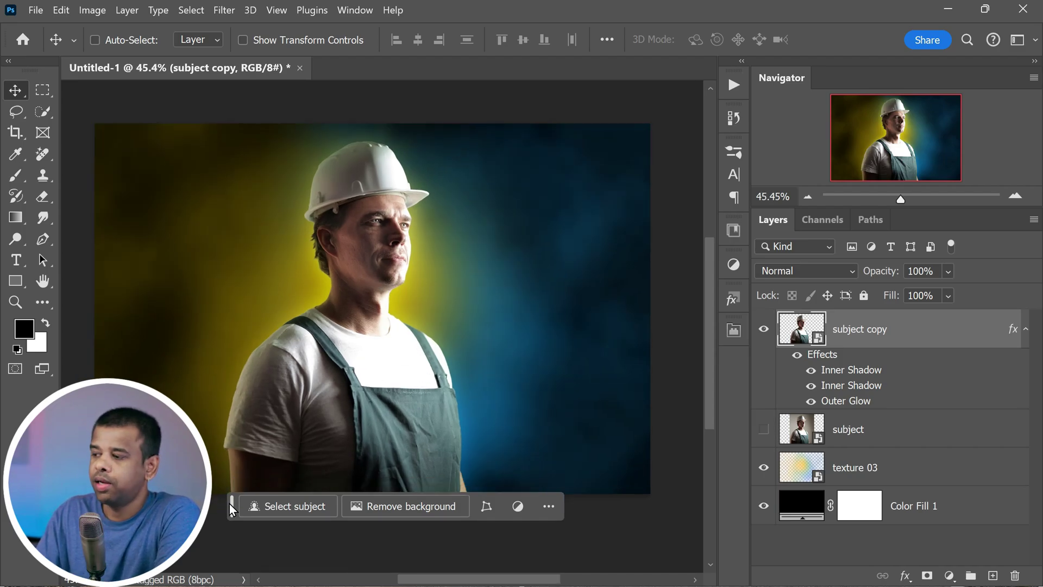
drag(230, 506, 231, 531)
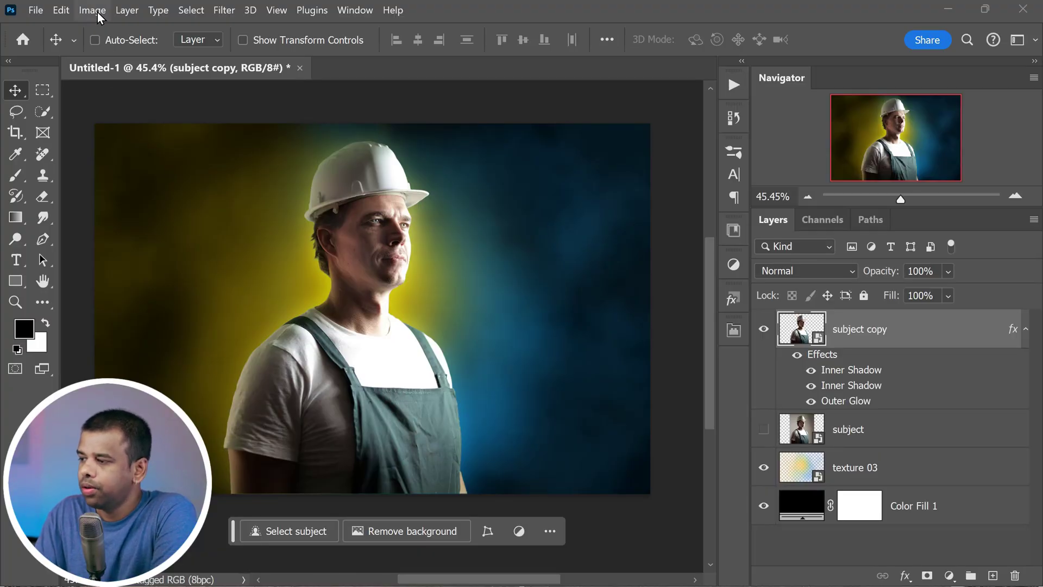
Step: Apply Image > Adjustments > Shadows/Highlights to subject copy with Shadows 30% and Highlights 68%
click(97, 12)
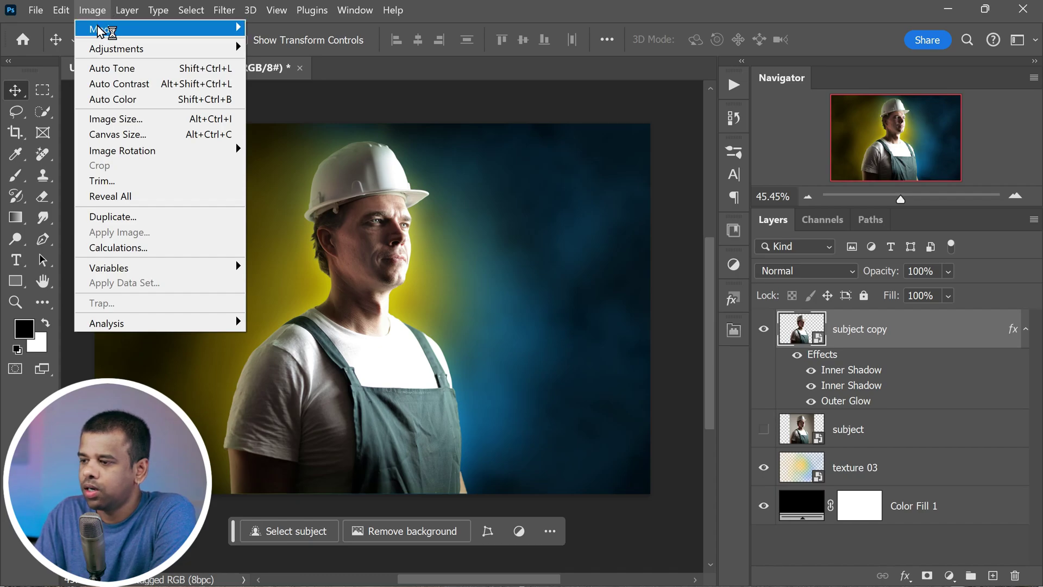
mouse_move(140, 48)
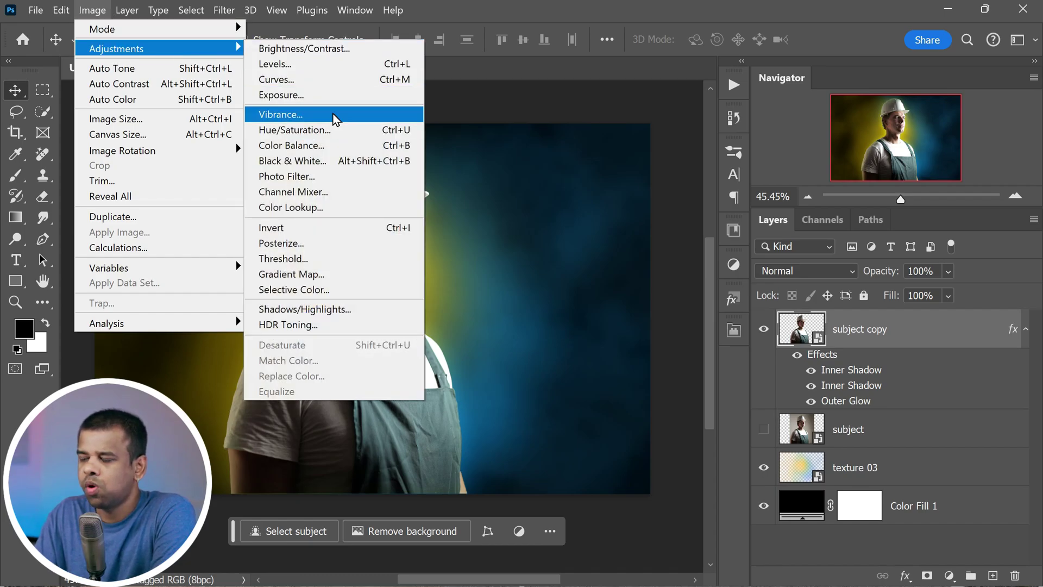
click(363, 311)
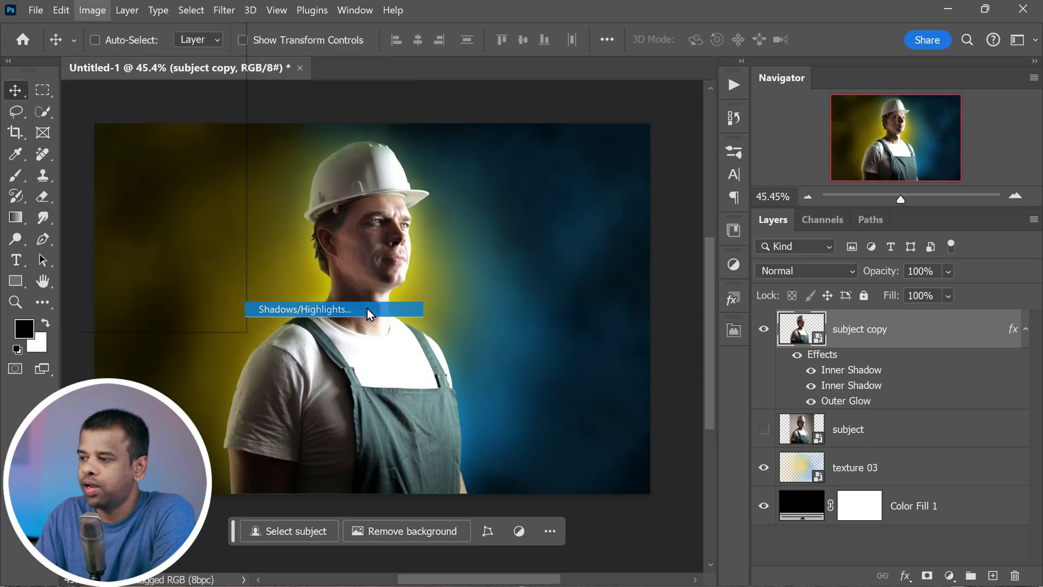
drag(474, 129, 637, 146)
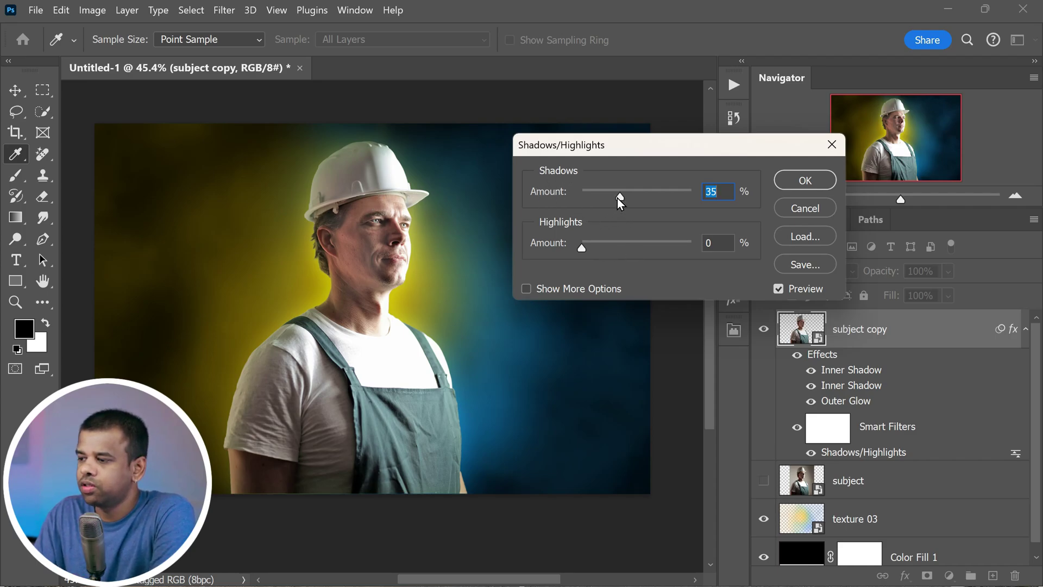
mouse_move(618, 199)
mouse_down()
mouse_move(634, 201)
mouse_move(615, 201)
mouse_up()
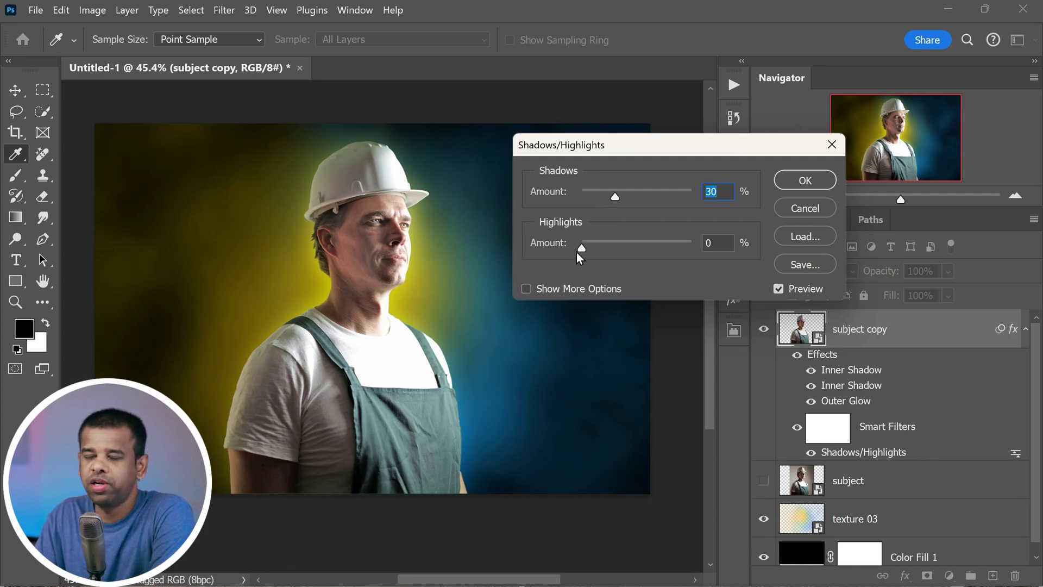
drag(581, 252, 657, 248)
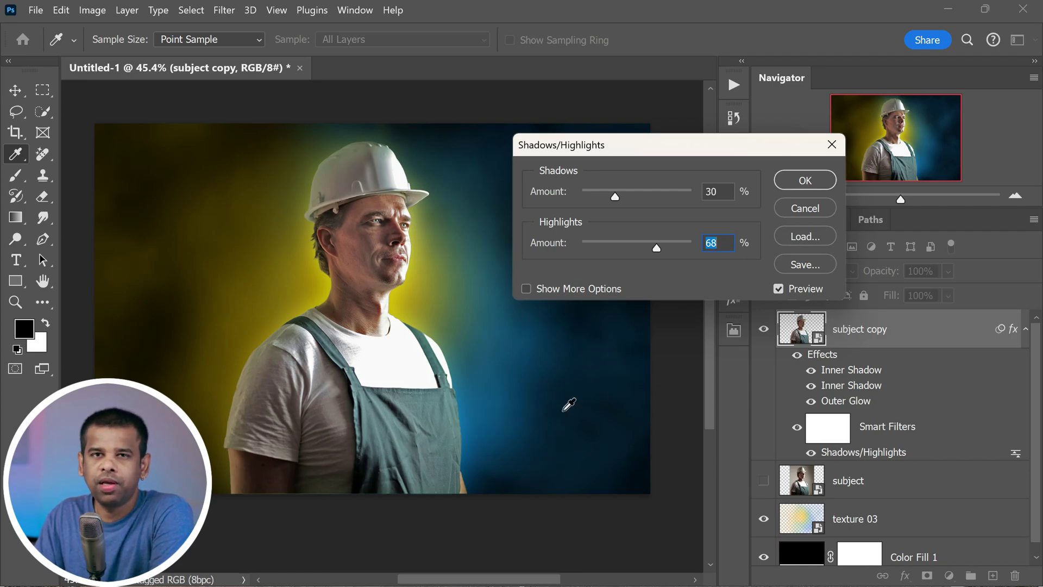
click(806, 180)
Step: Return to the Move tool, adjust the zoom, and bring up Image > Adjustments
key(v)
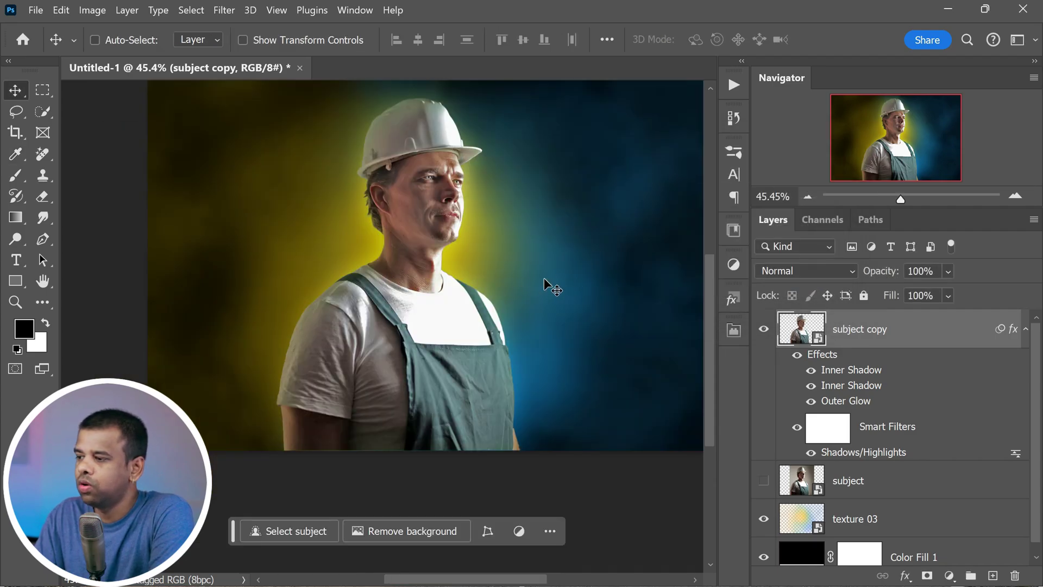
scroll(517, 295, down, 3)
scroll(467, 337, up, 3)
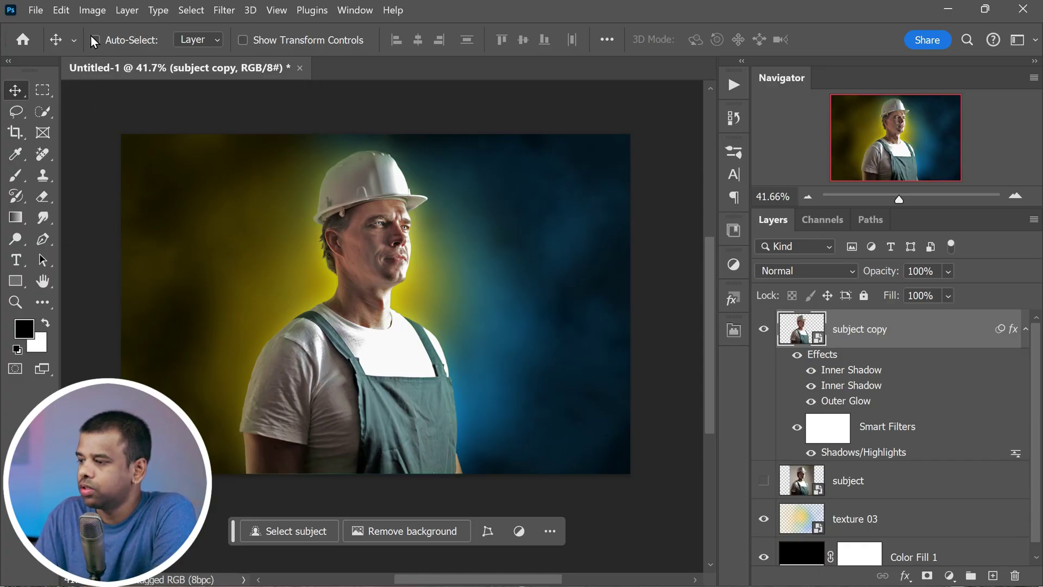
click(90, 14)
mouse_move(126, 55)
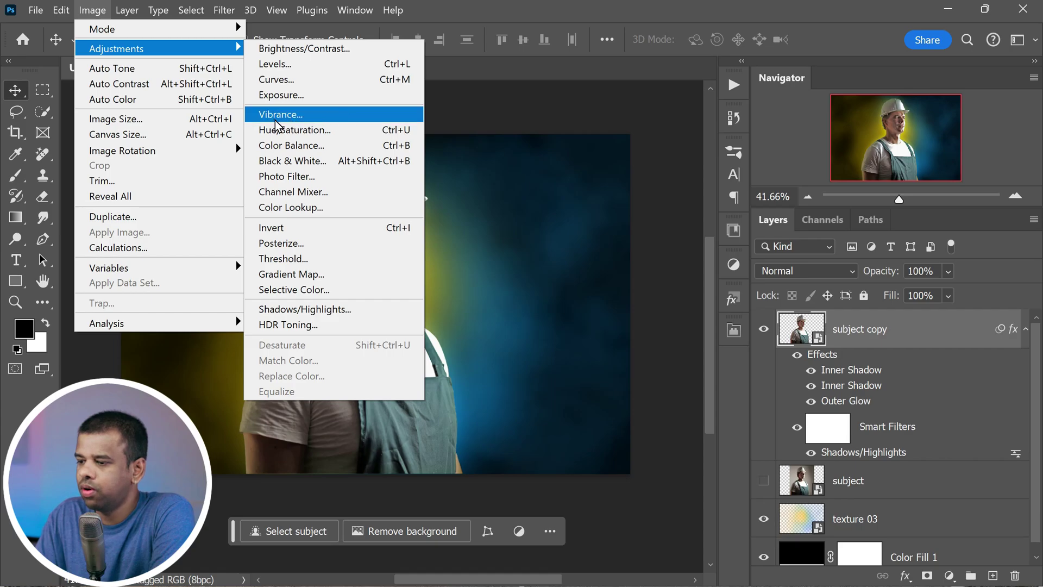
Step: Add a Vibrance filter to subject copy with Vibrance raised to +20
click(338, 118)
drag(458, 139, 550, 118)
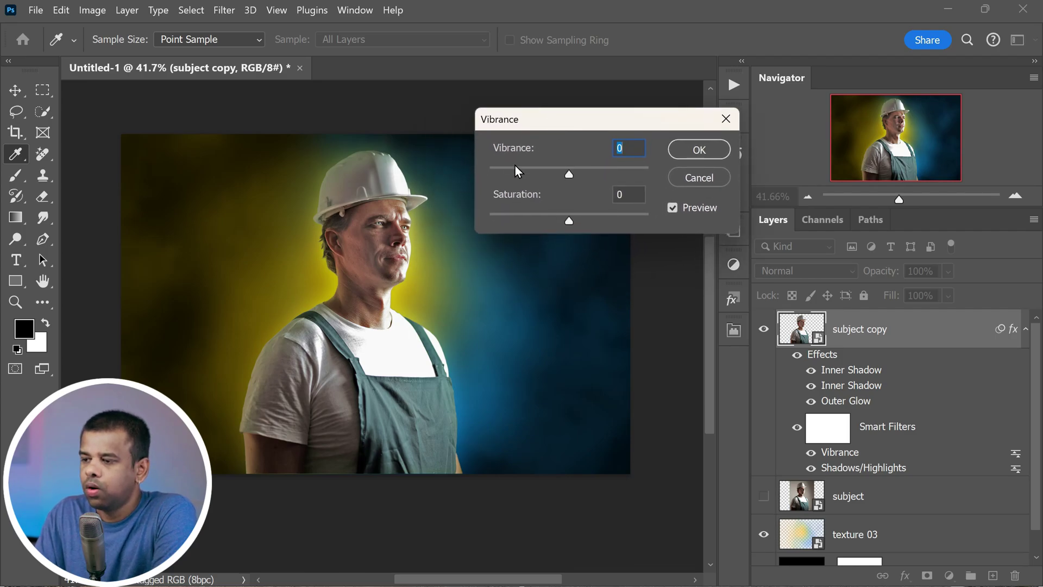
click(568, 175)
mouse_move(569, 175)
mouse_down()
mouse_move(559, 176)
mouse_move(585, 177)
mouse_up()
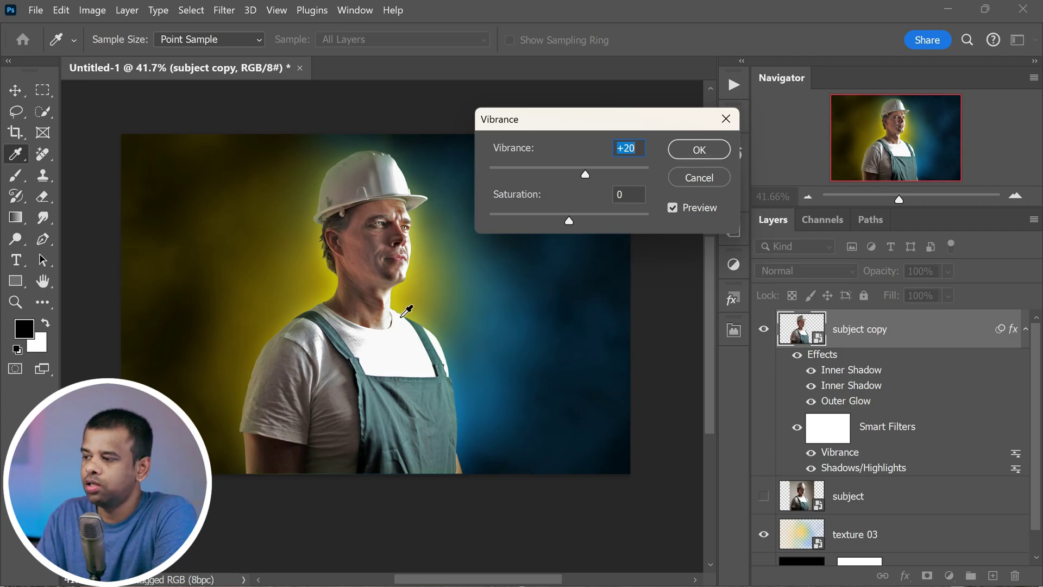
click(685, 150)
key(v)
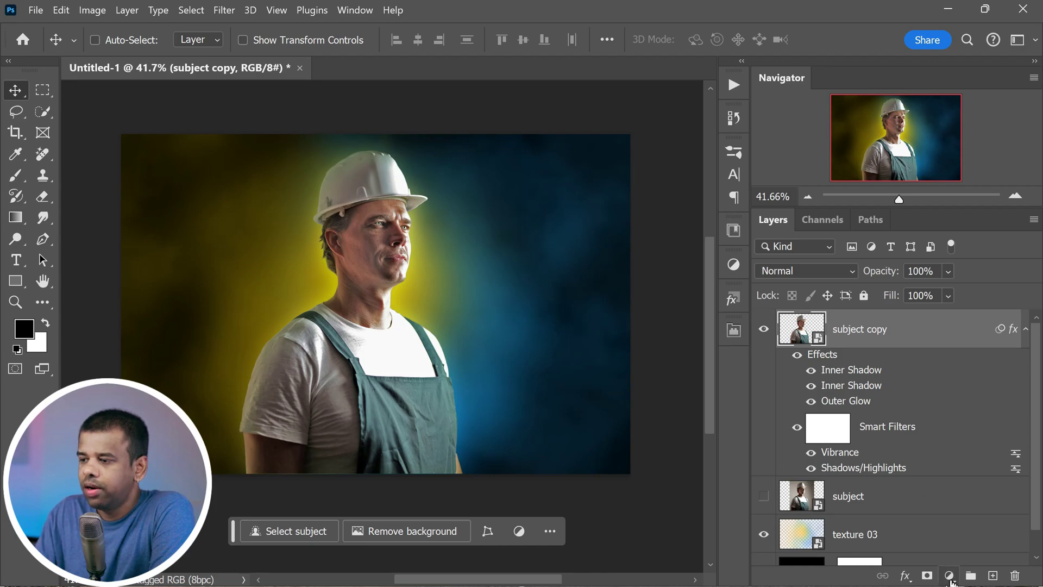
click(949, 576)
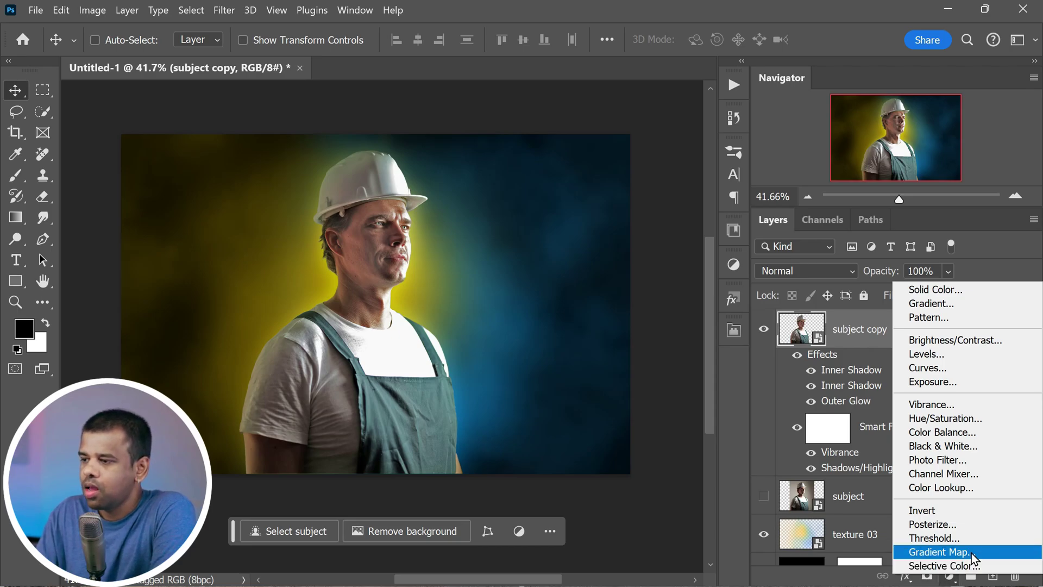
Step: Add a Curves adjustment layer and lift its midpoint to input 123, output 134
click(967, 368)
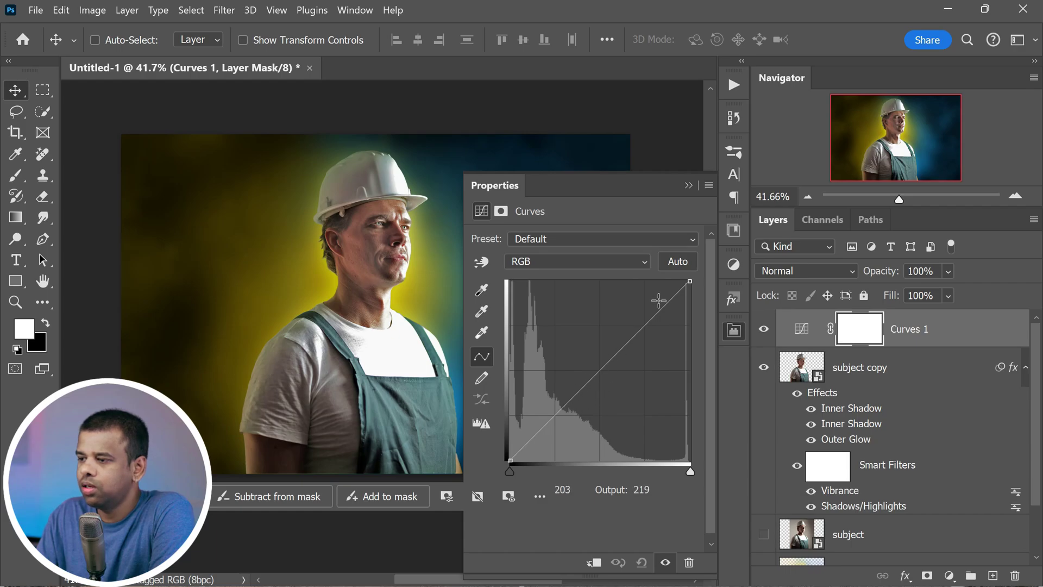
click(600, 369)
drag(600, 369, 596, 367)
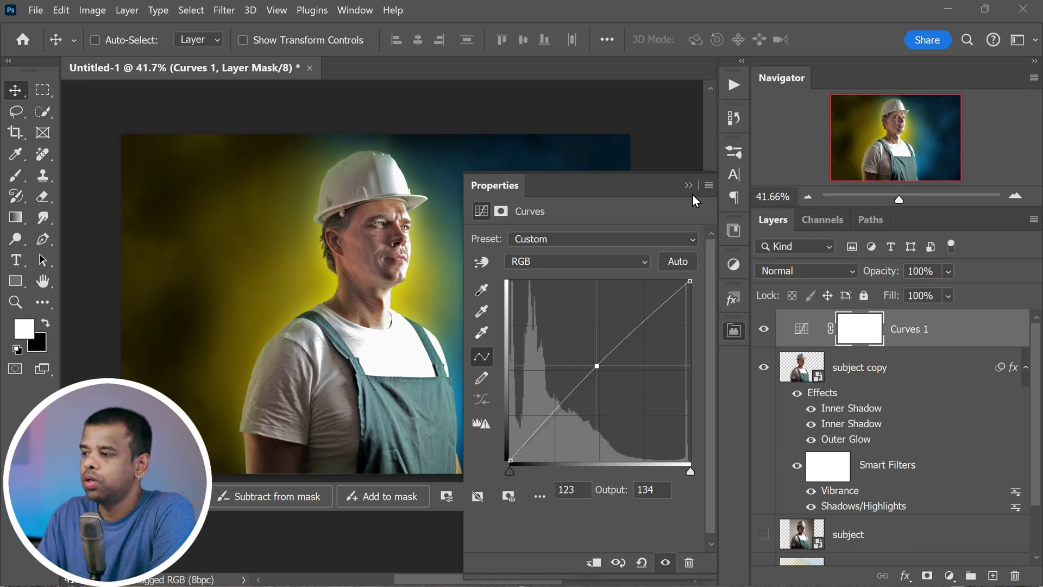
Step: Add a Levels adjustment layer with the white input slider pulled in to 248
click(950, 577)
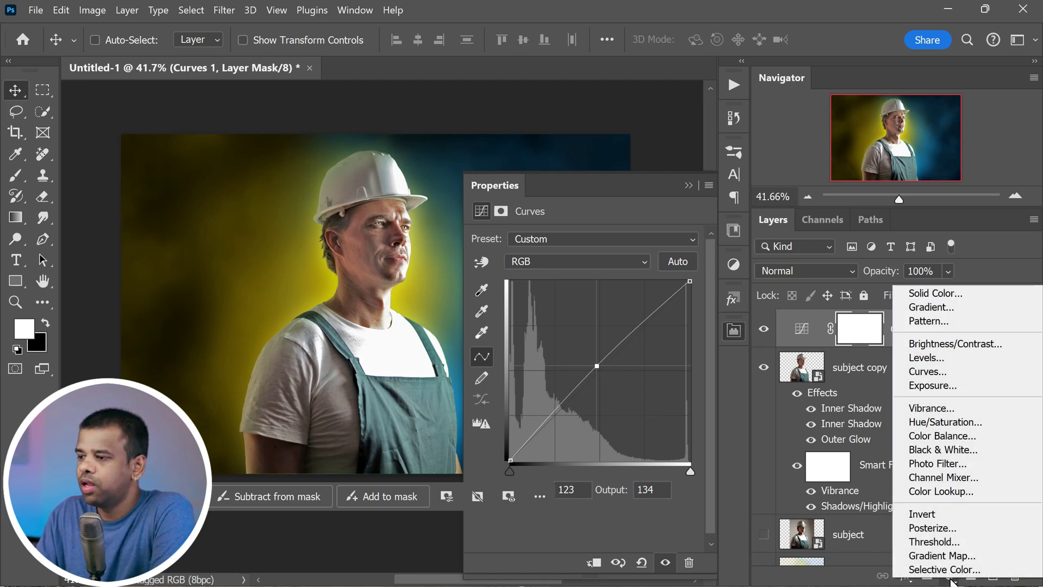
click(984, 356)
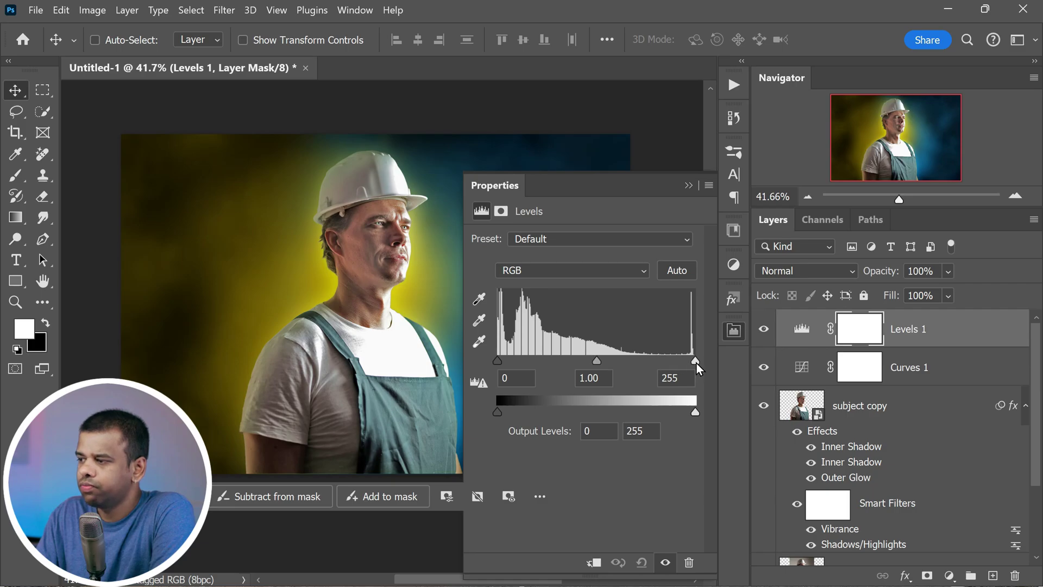
drag(696, 363, 689, 364)
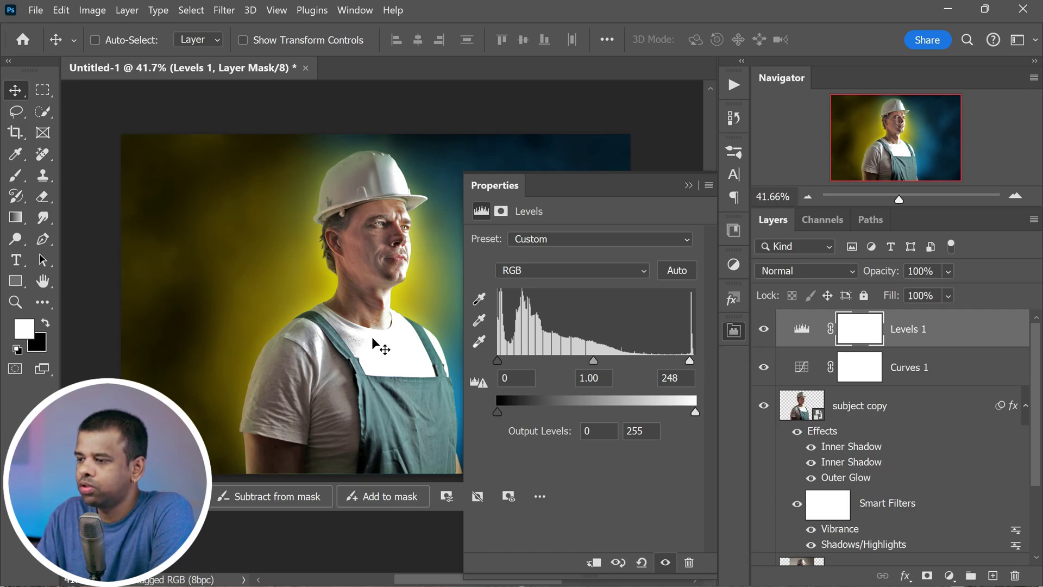
click(688, 185)
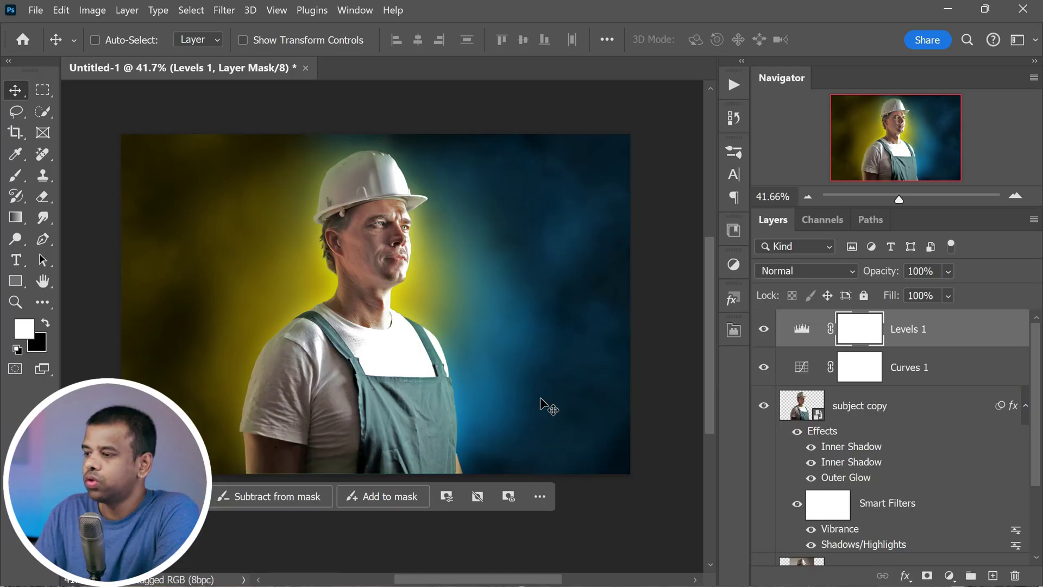
Step: Add a Color Lookup adjustment layer and try the DropBlues.3DL look
click(950, 576)
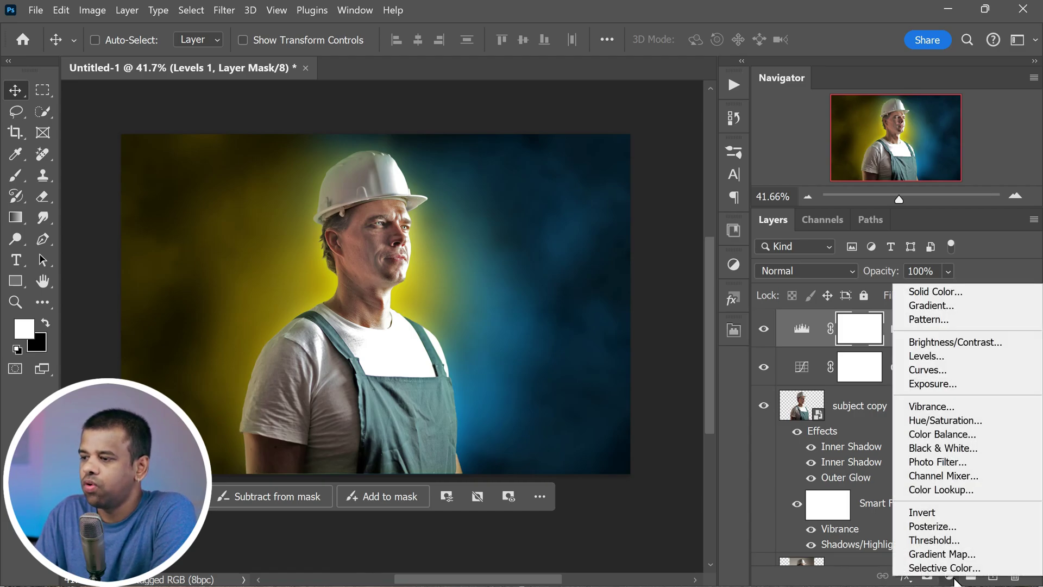
click(988, 490)
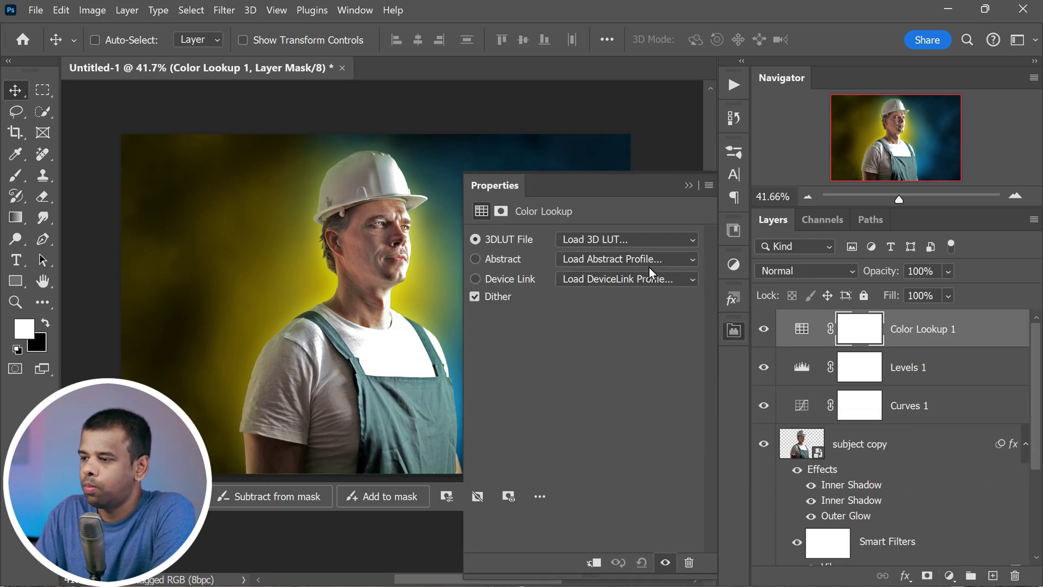
click(685, 239)
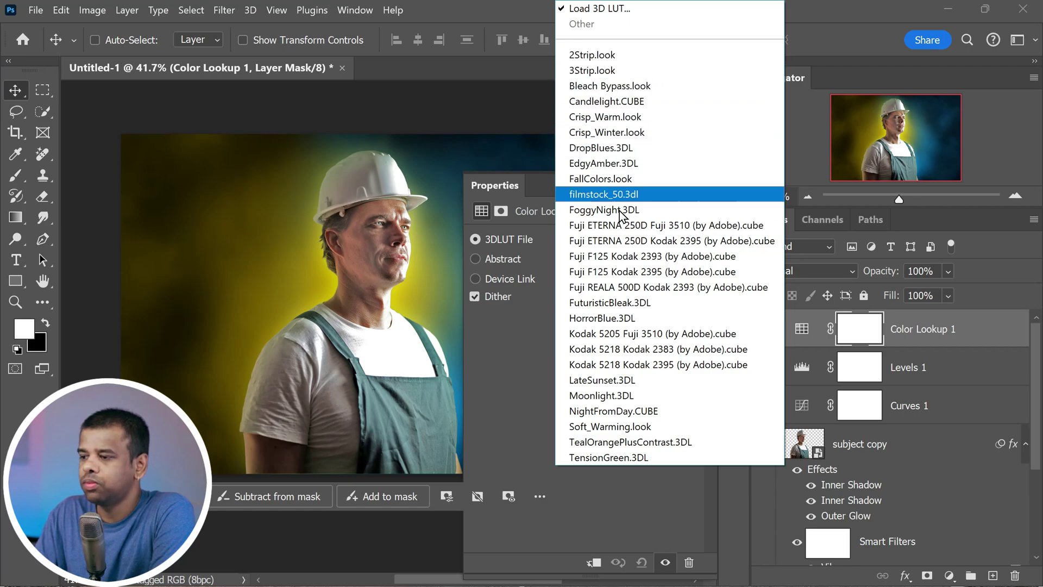
click(634, 147)
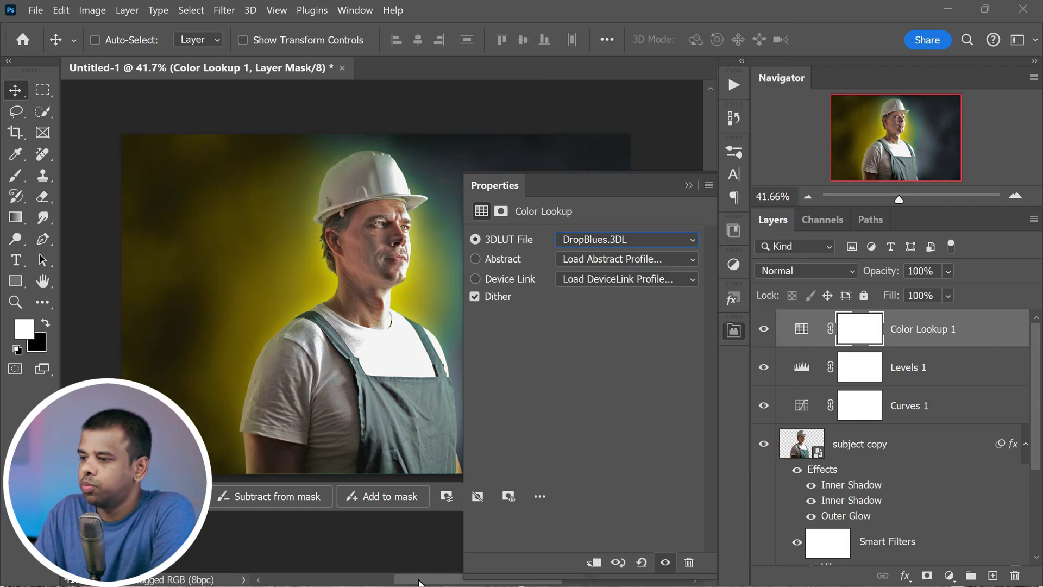
Step: Preview the HorrorBlue.3DL, TealOrangePlusContrast.3DL and Crisp_Warm.look presets
drag(419, 580, 435, 580)
click(617, 244)
click(608, 321)
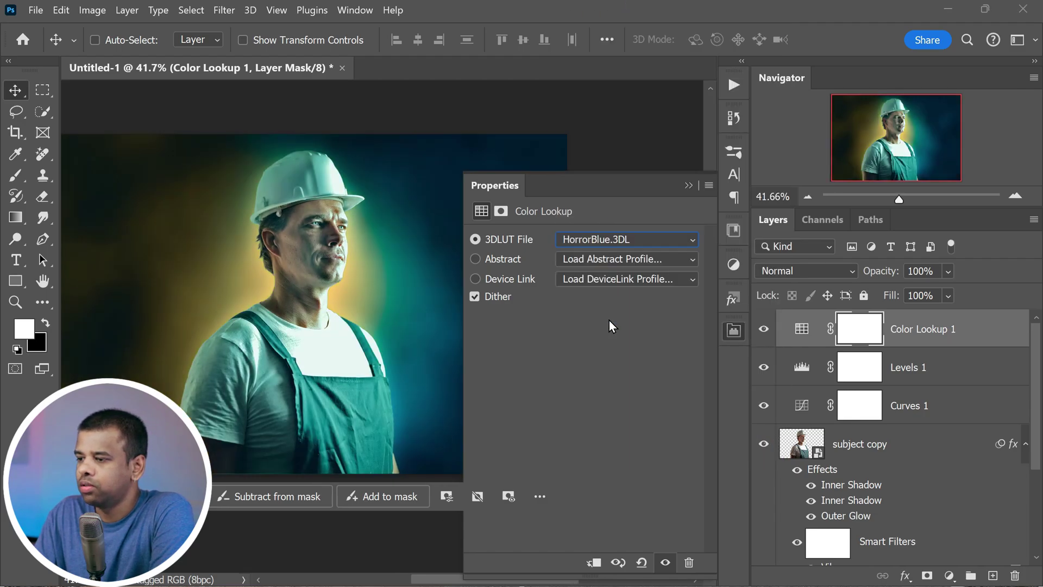
click(617, 239)
click(611, 455)
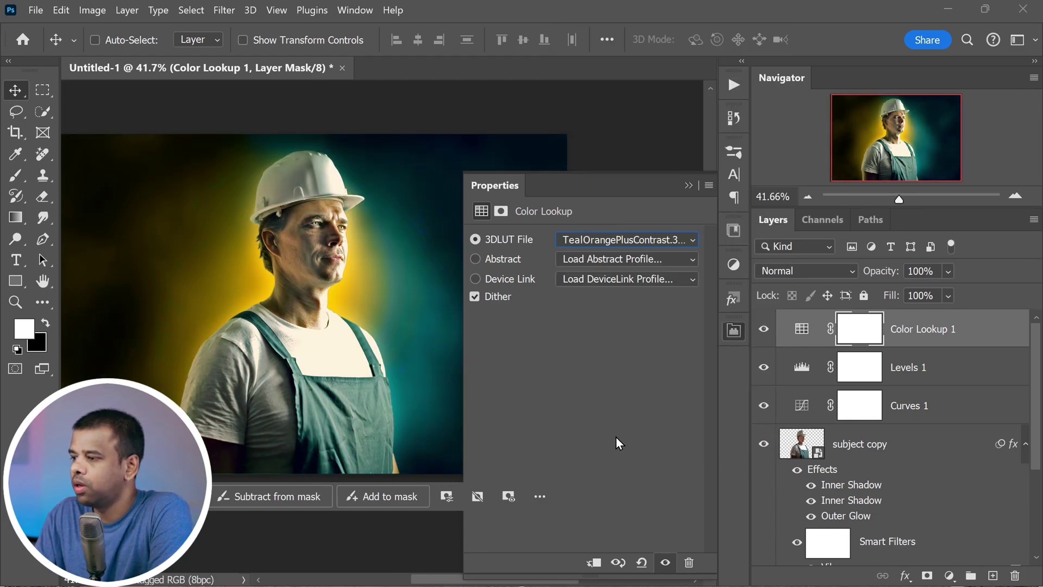
click(608, 240)
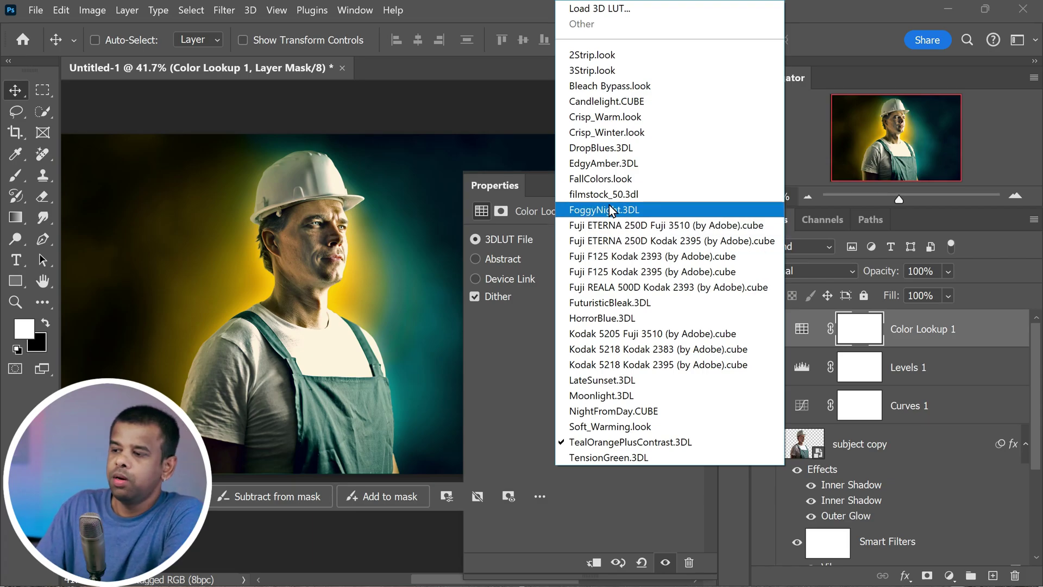
click(615, 116)
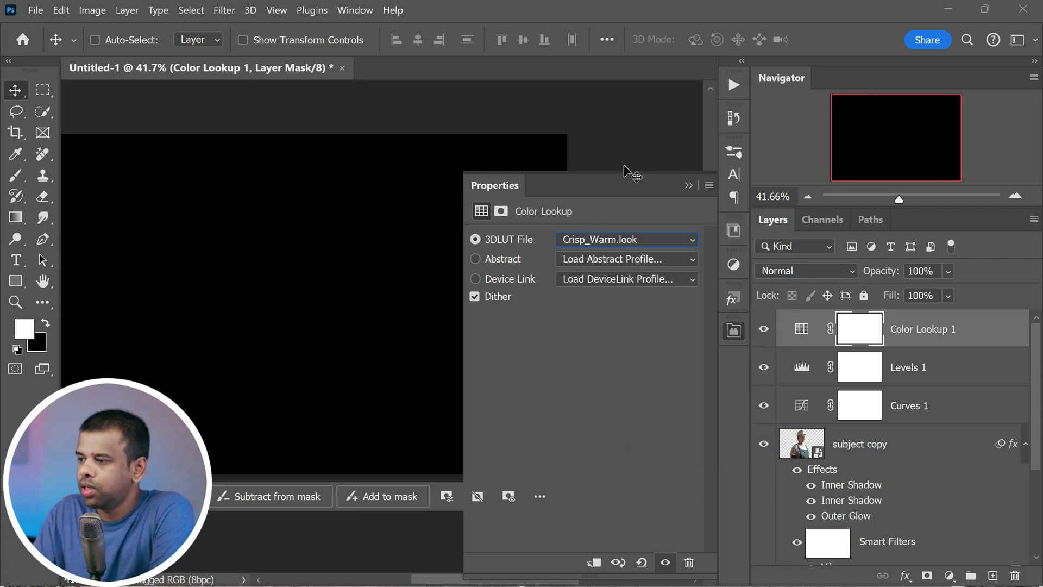
Step: Settle on Fuji REALA 500D Kodak 2393 after comparing it with Crisp_Warm.look
click(622, 239)
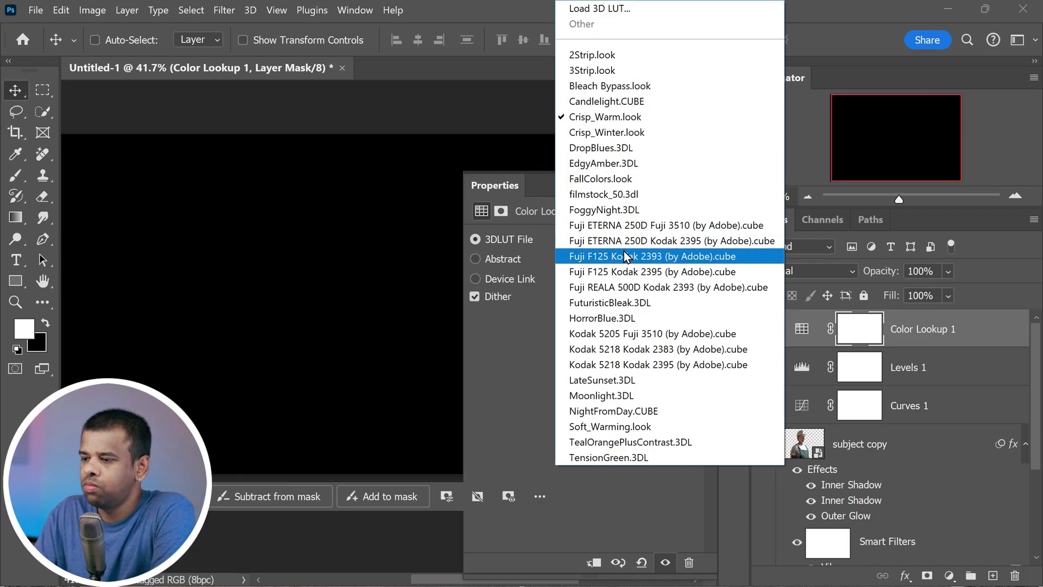
click(618, 287)
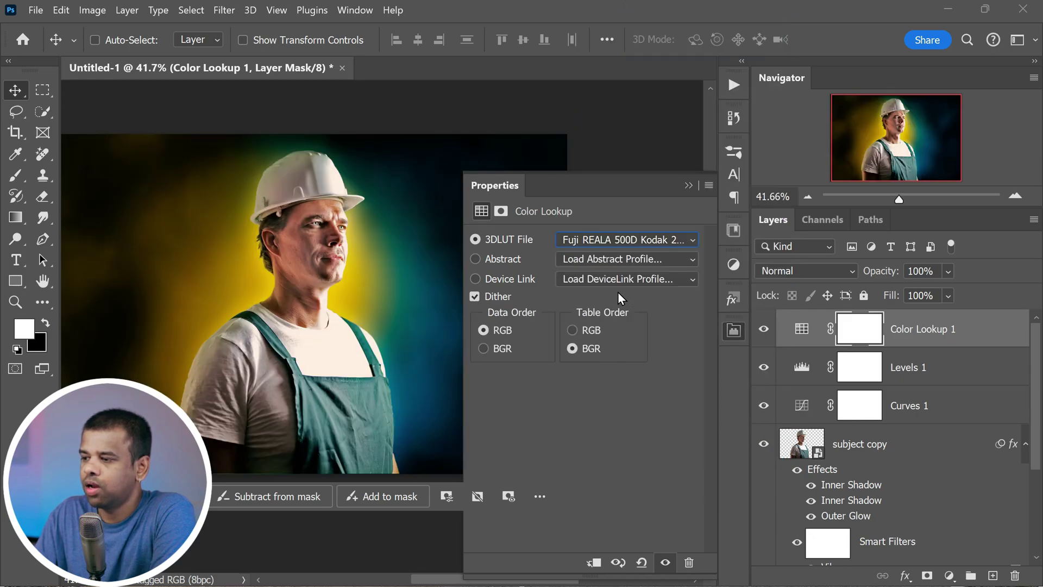
click(649, 240)
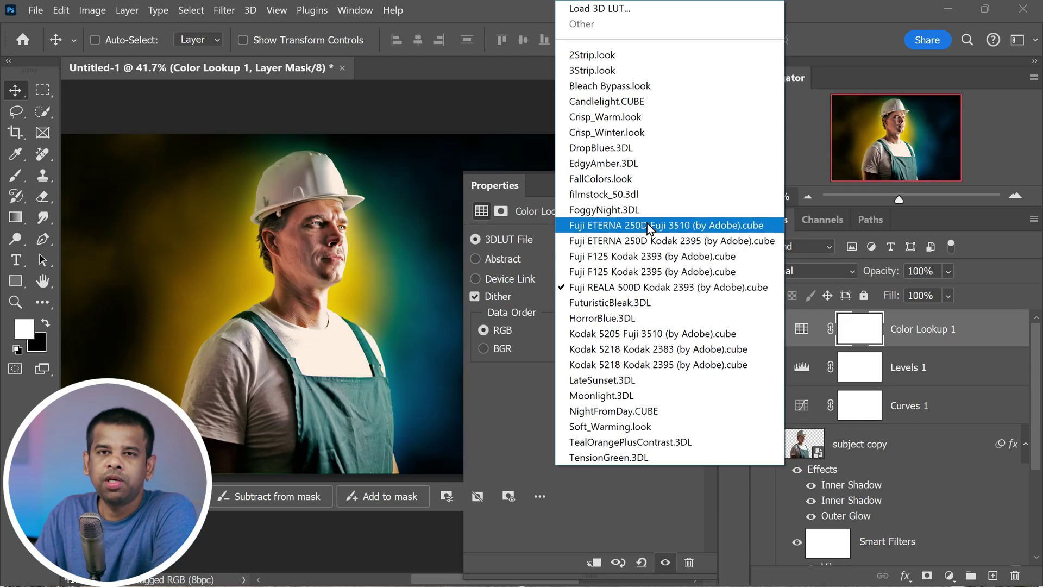
click(624, 126)
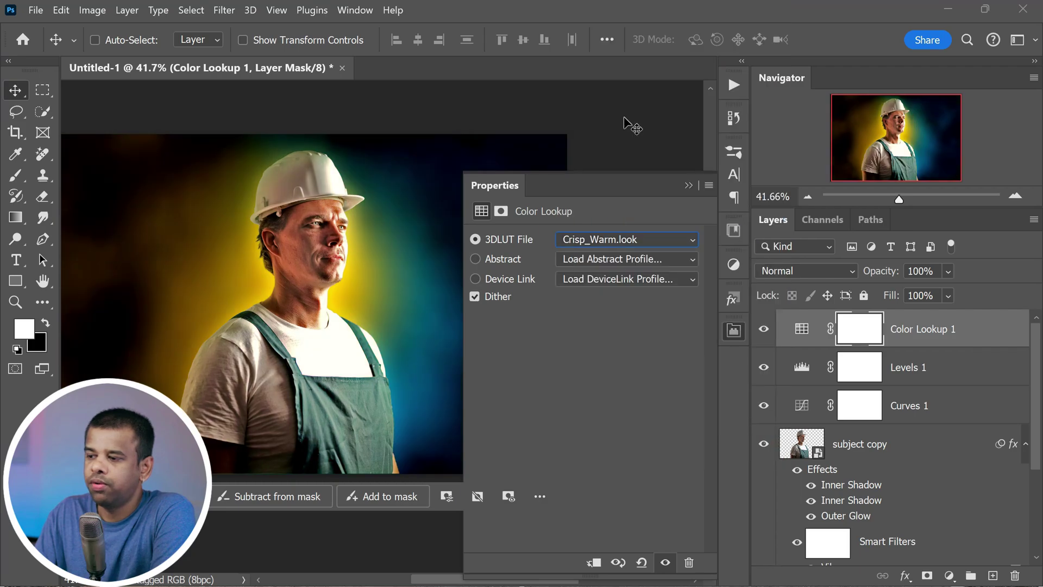
click(635, 242)
click(634, 288)
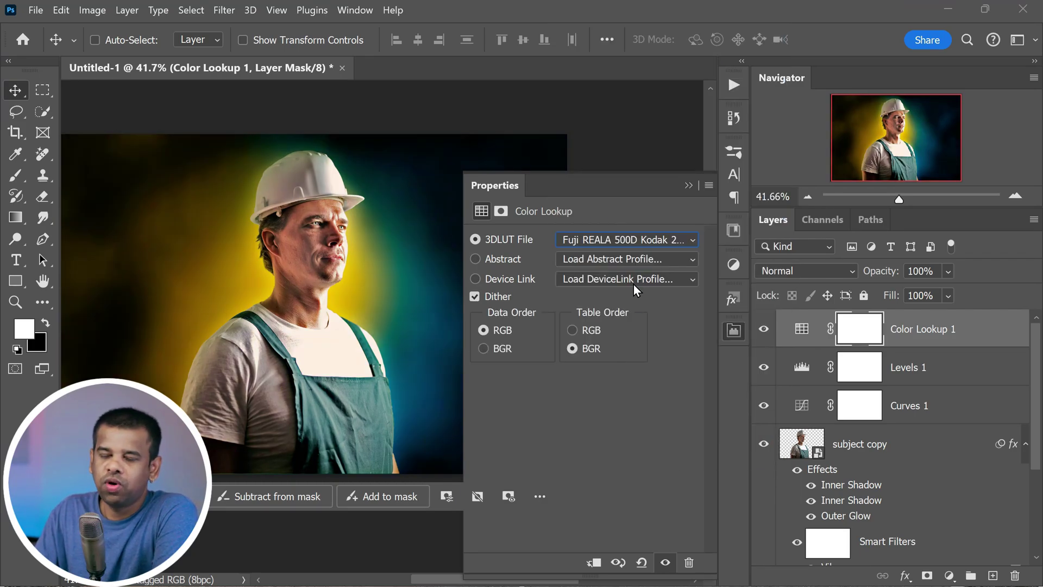
click(688, 185)
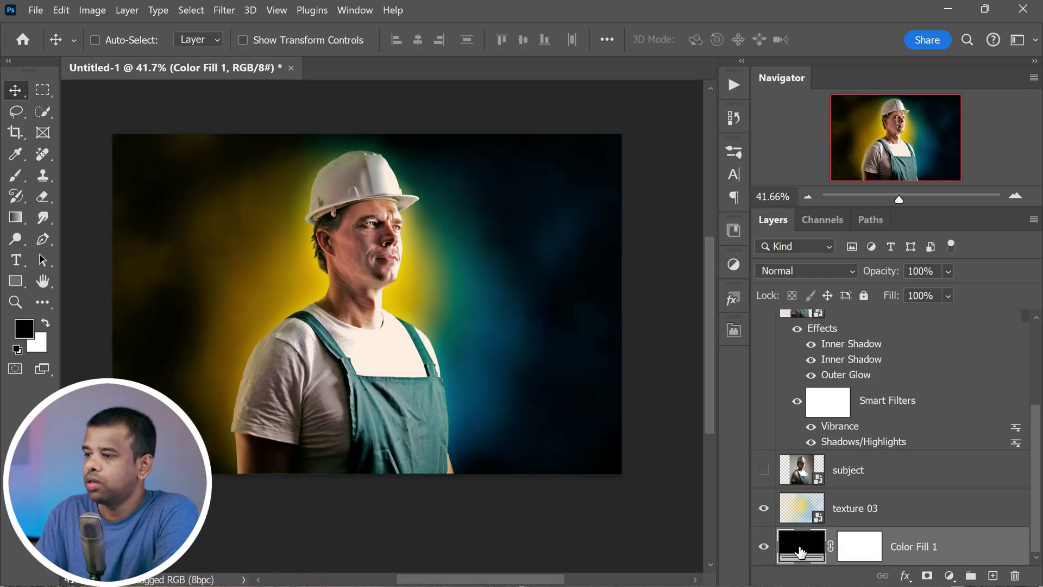
Step: Recolour Color Fill 1 to near-black teal #001217, starting from teal sampled off the photo
double_click(800, 551)
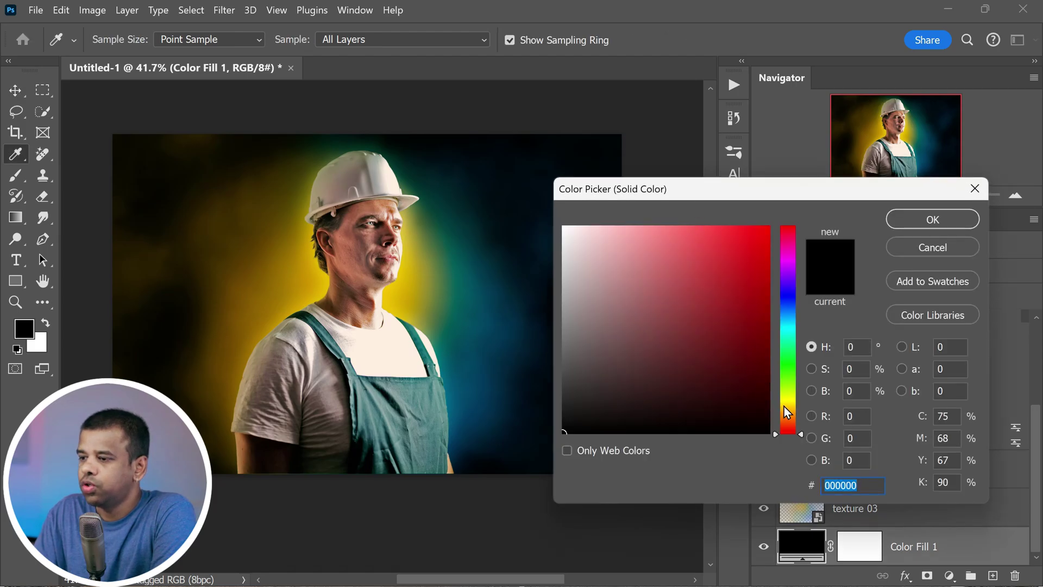
click(784, 294)
click(500, 287)
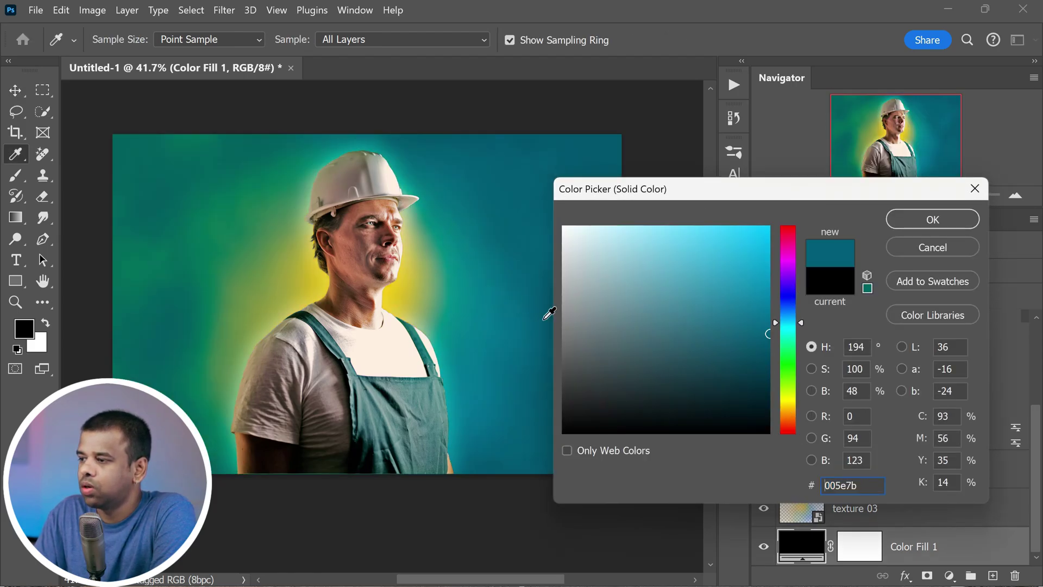
drag(754, 401, 770, 415)
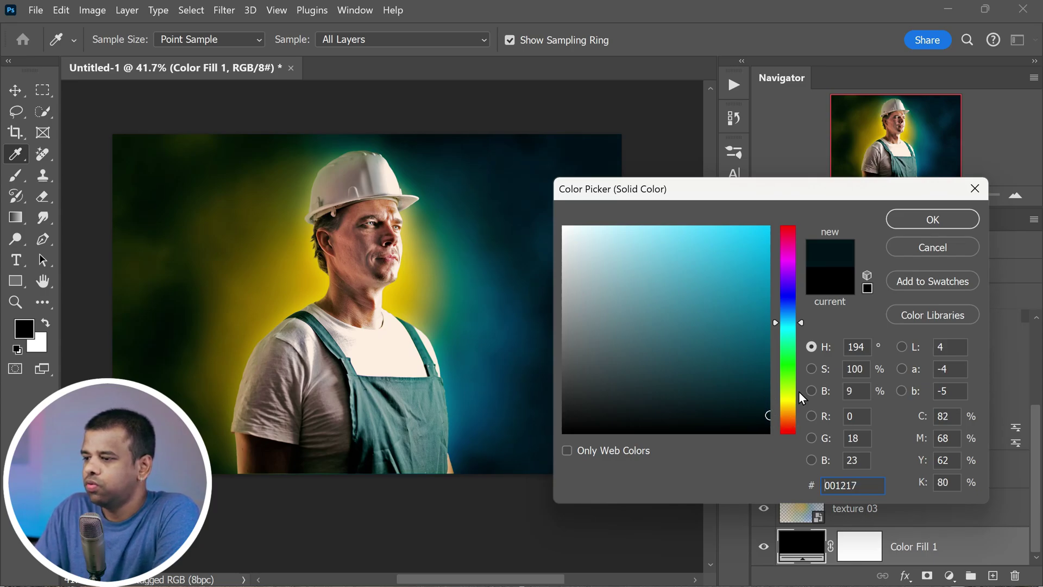
click(904, 220)
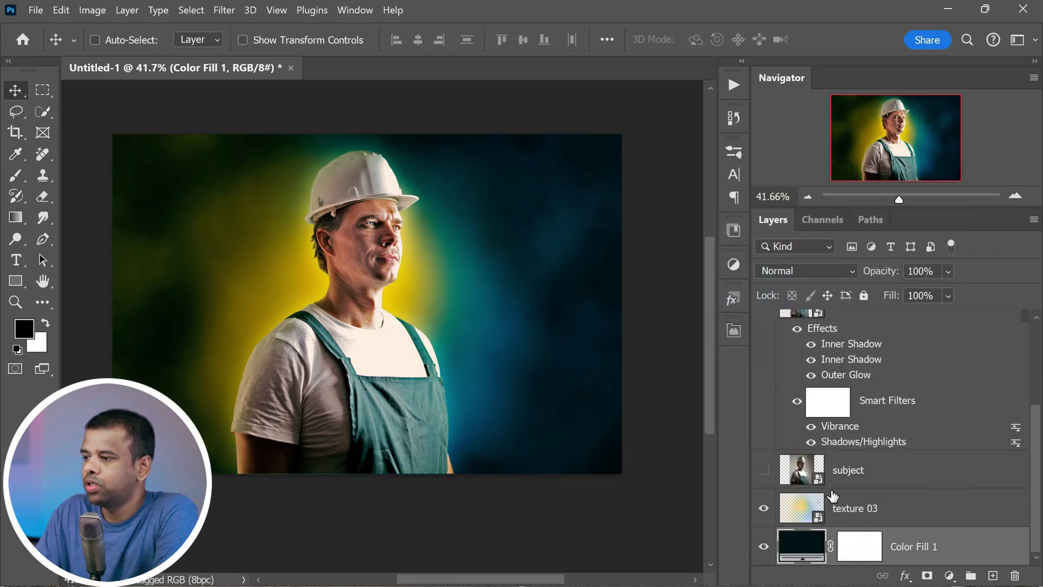
Step: Drag the subject layer above subject copy and Color Lookup 1, then solo and restore it
scroll(967, 401, up, 1)
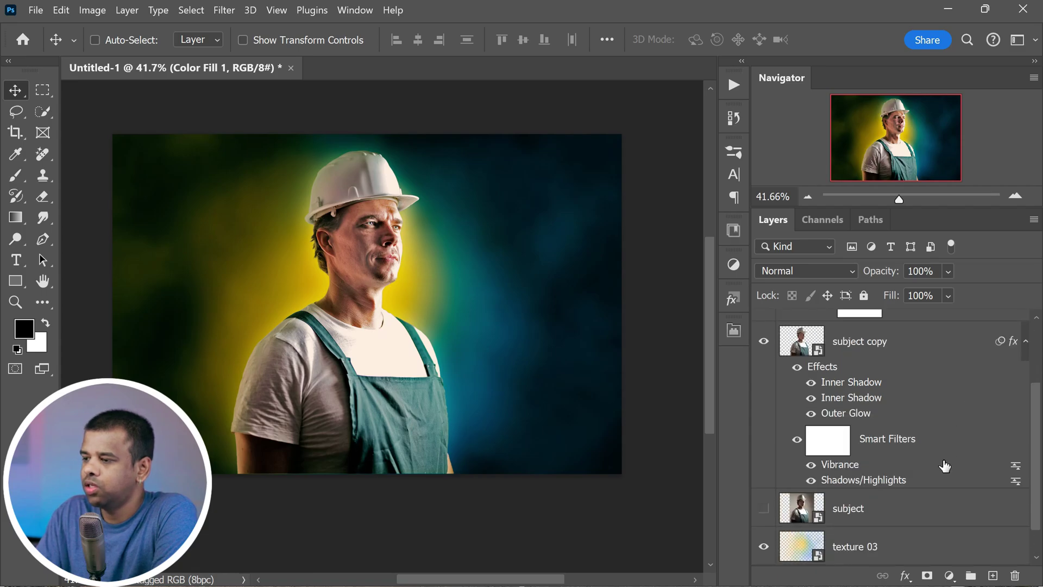
drag(900, 515, 897, 336)
scroll(947, 373, up, 1)
scroll(966, 417, up, 1)
drag(972, 443, 959, 326)
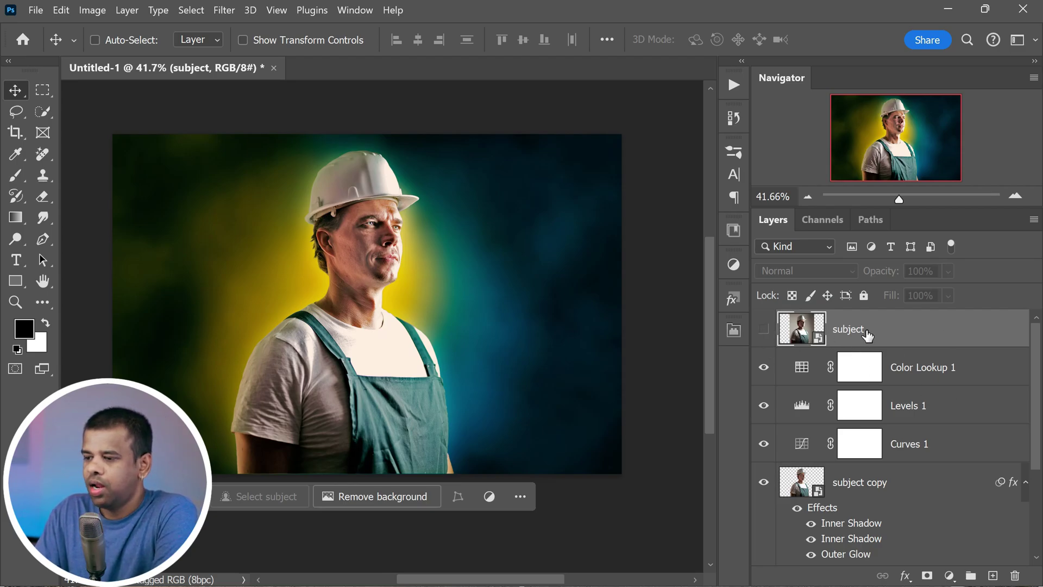
alt+click(764, 335)
alt+click(764, 335)
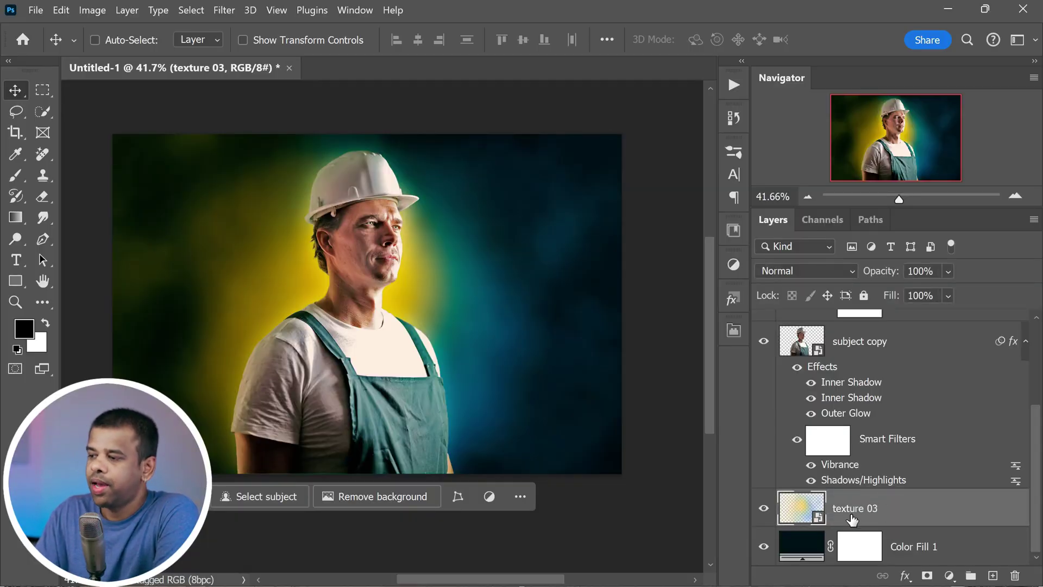
Step: Place texture 01 as an embedded layer and hide the old texture 03 backdrop
click(36, 10)
click(130, 352)
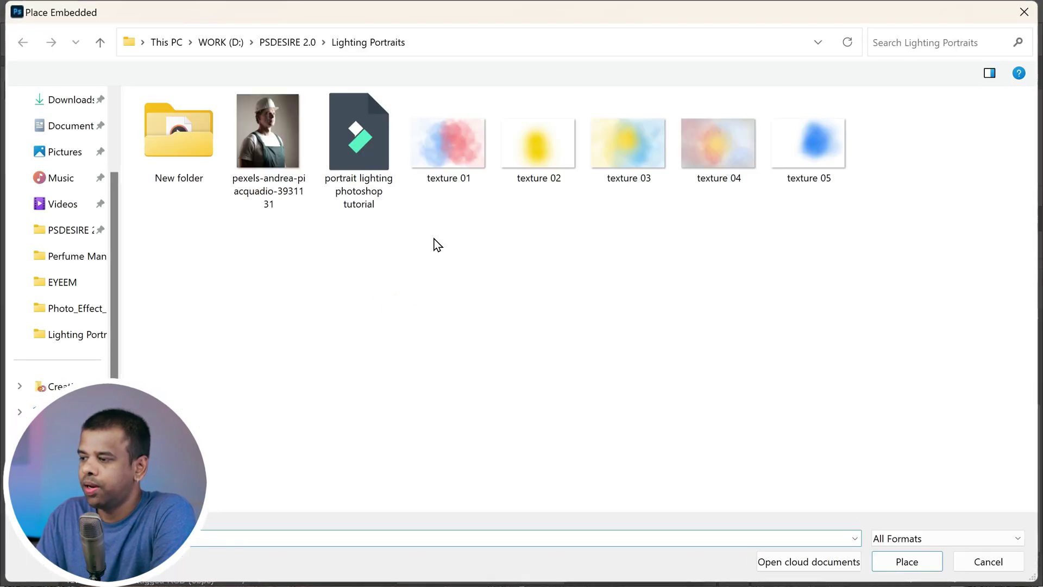
double_click(445, 163)
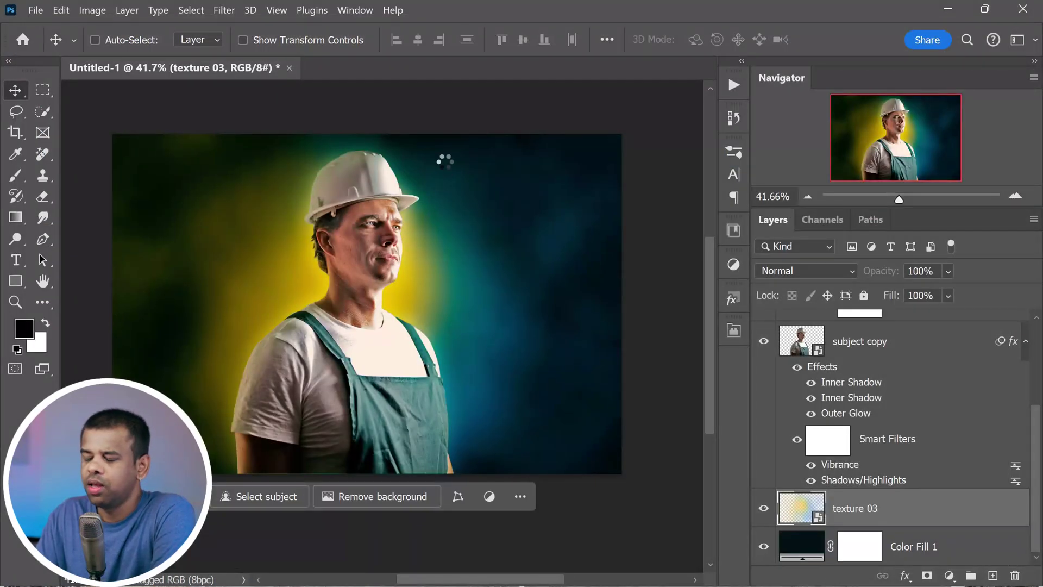
key(Return)
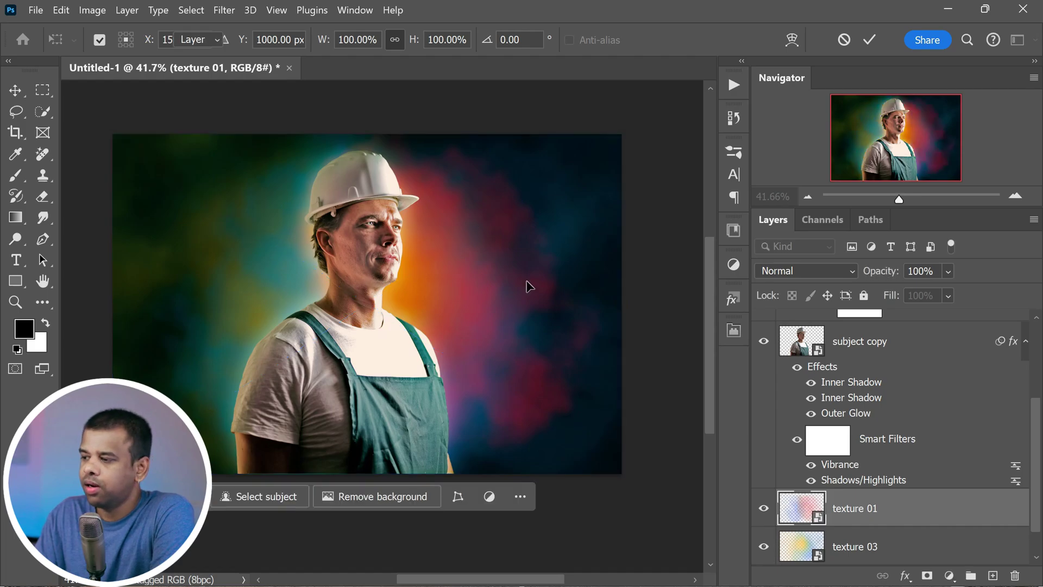
click(764, 548)
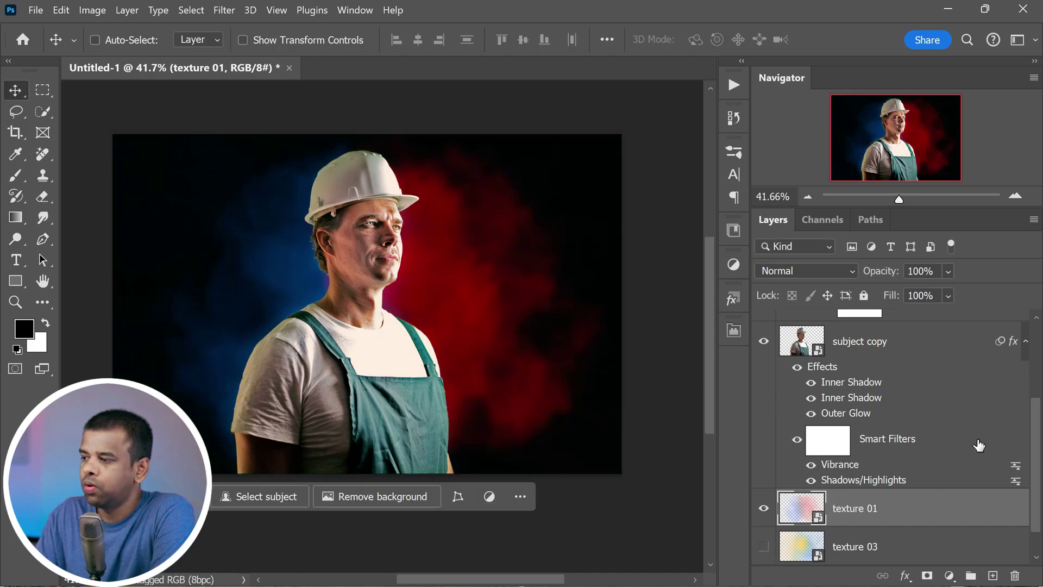
Step: Retint subject copy's second inner shadow with dark red sampled from the backdrop
click(846, 416)
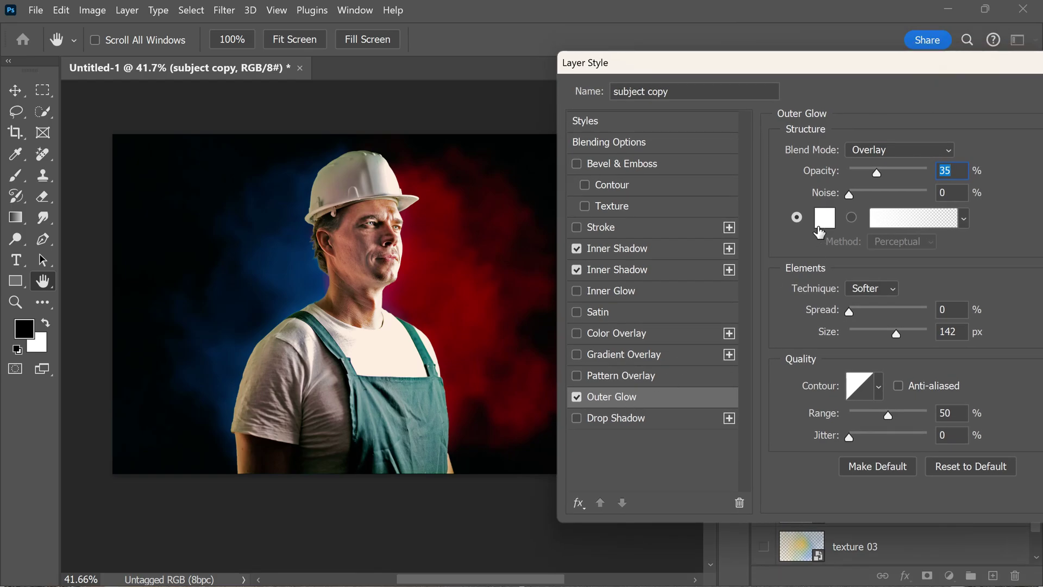
click(628, 272)
click(975, 153)
click(438, 295)
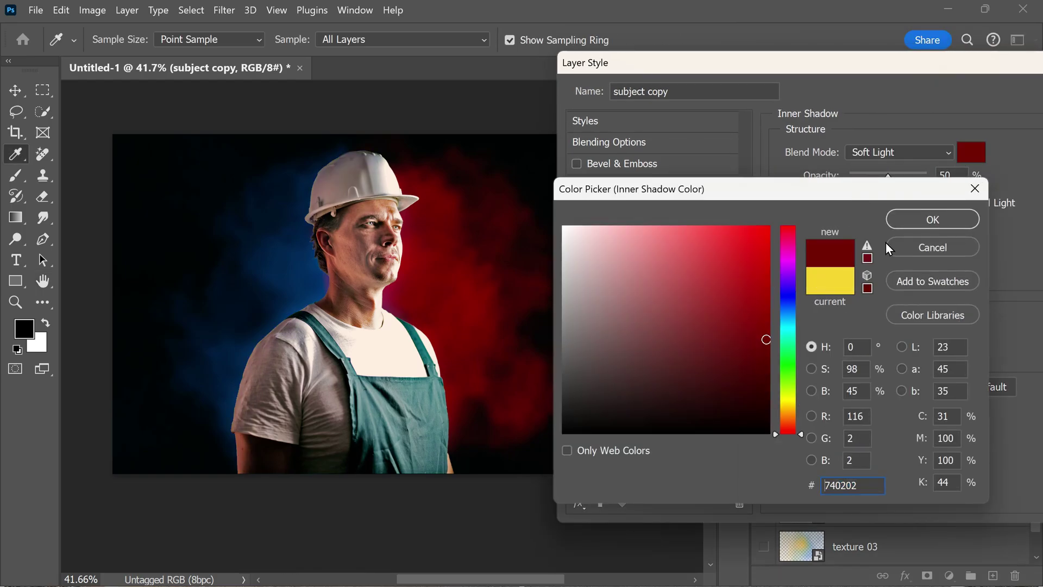
click(918, 219)
Step: Retint the other inner shadow with blue sampled from the backdrop and apply the style
click(972, 152)
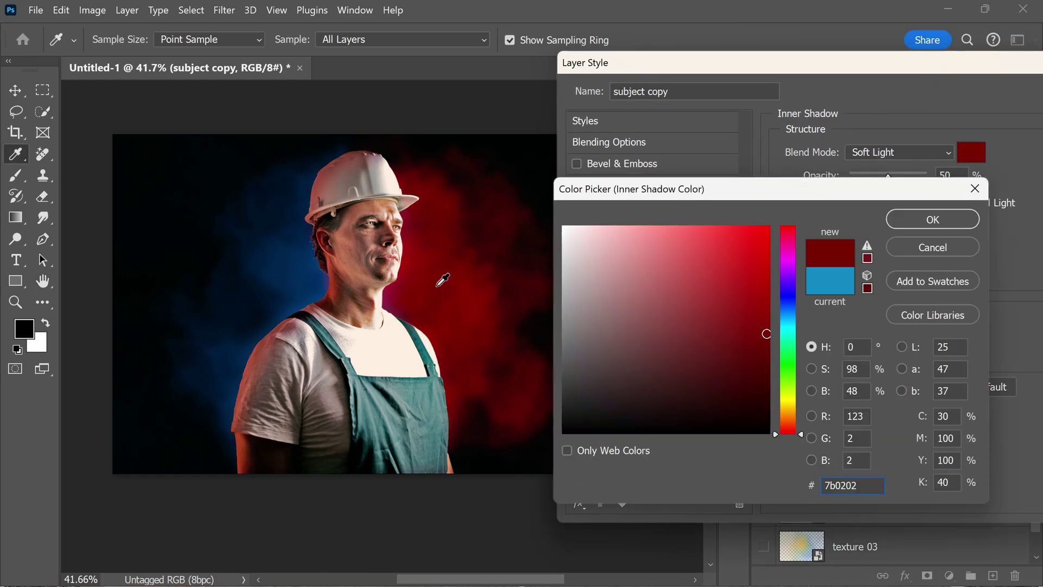
click(284, 275)
click(933, 219)
drag(940, 70, 733, 107)
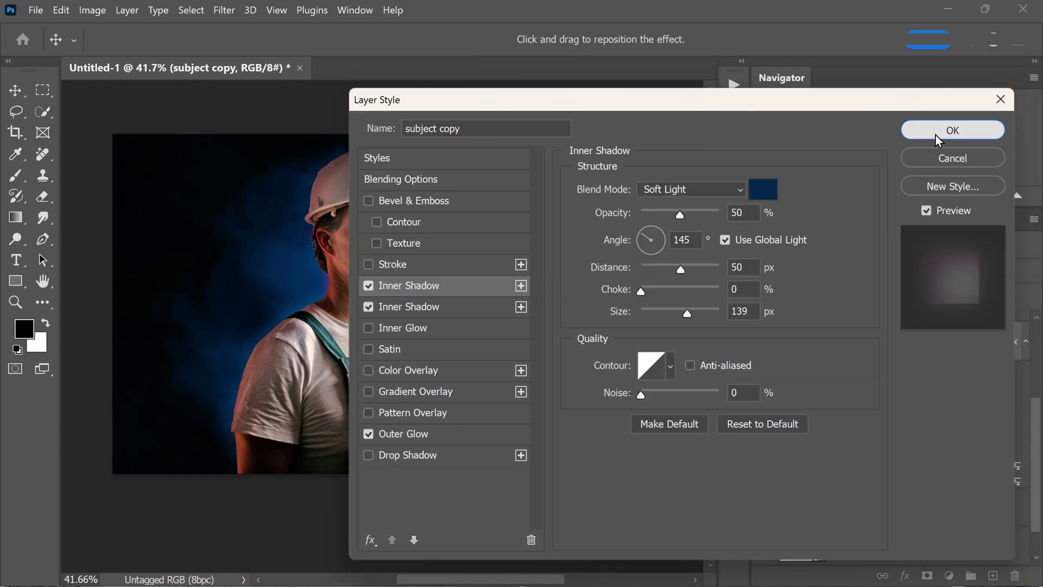
click(952, 130)
scroll(891, 407, up, 3)
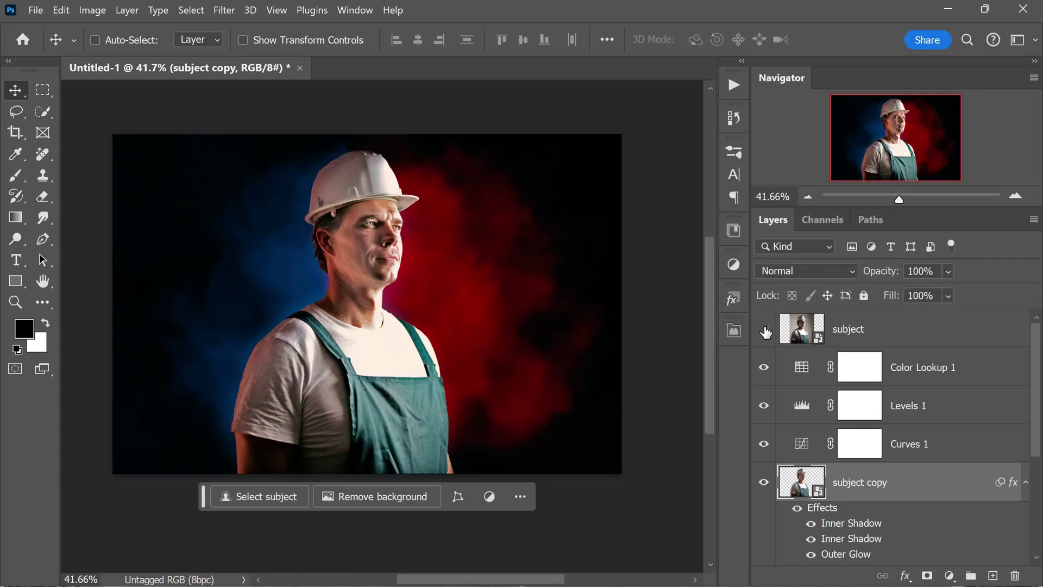